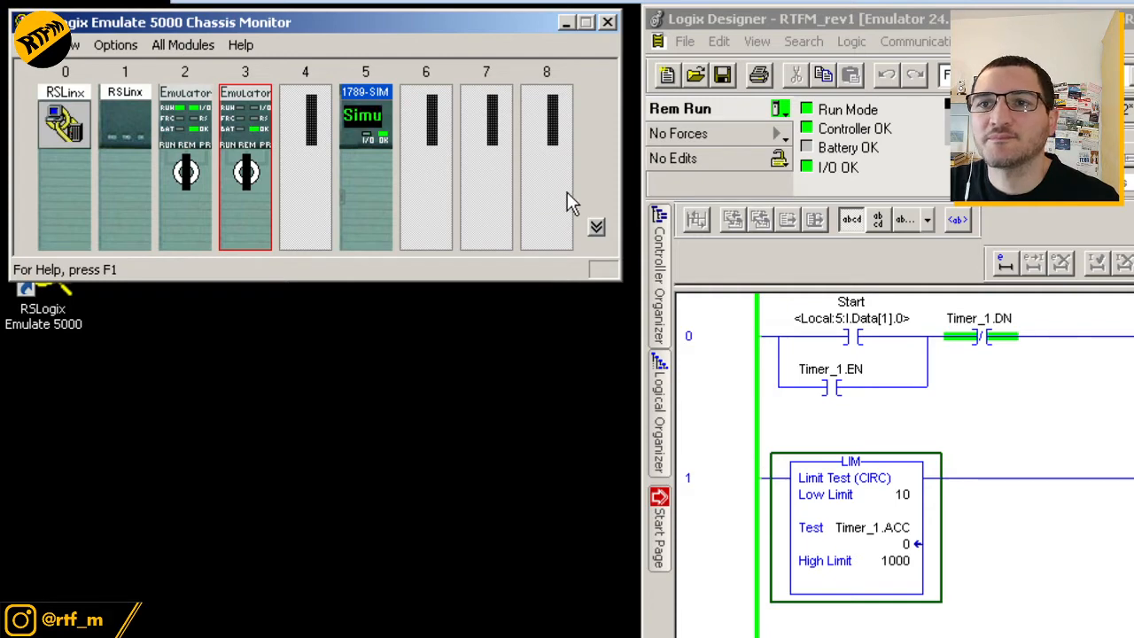
pyautogui.moveTo(262, 105)
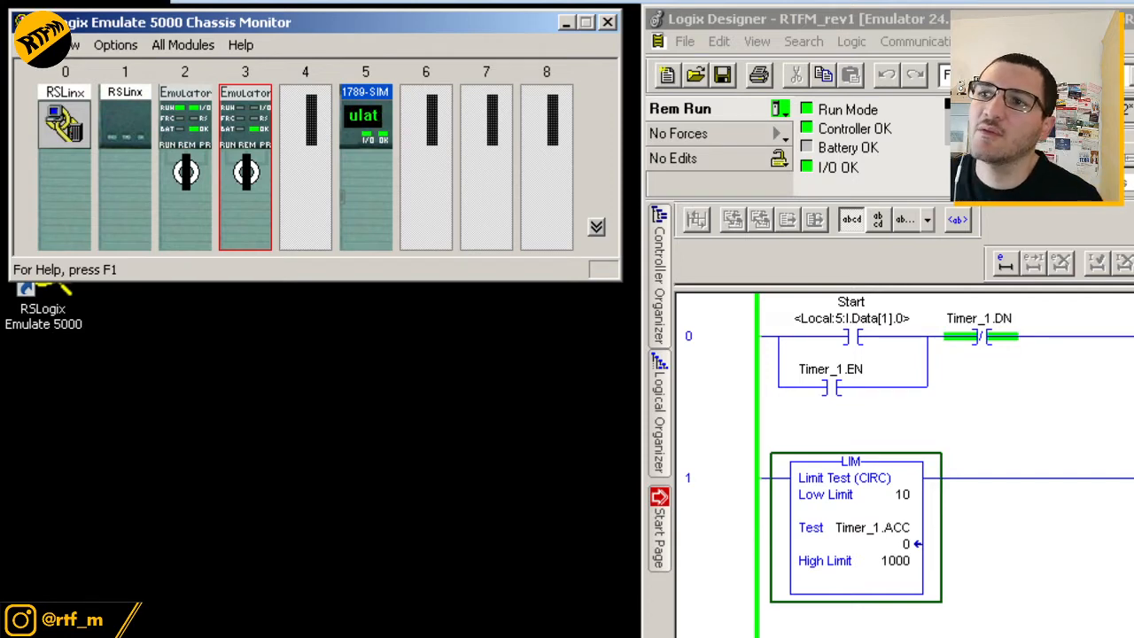
pyautogui.moveTo(249, 150)
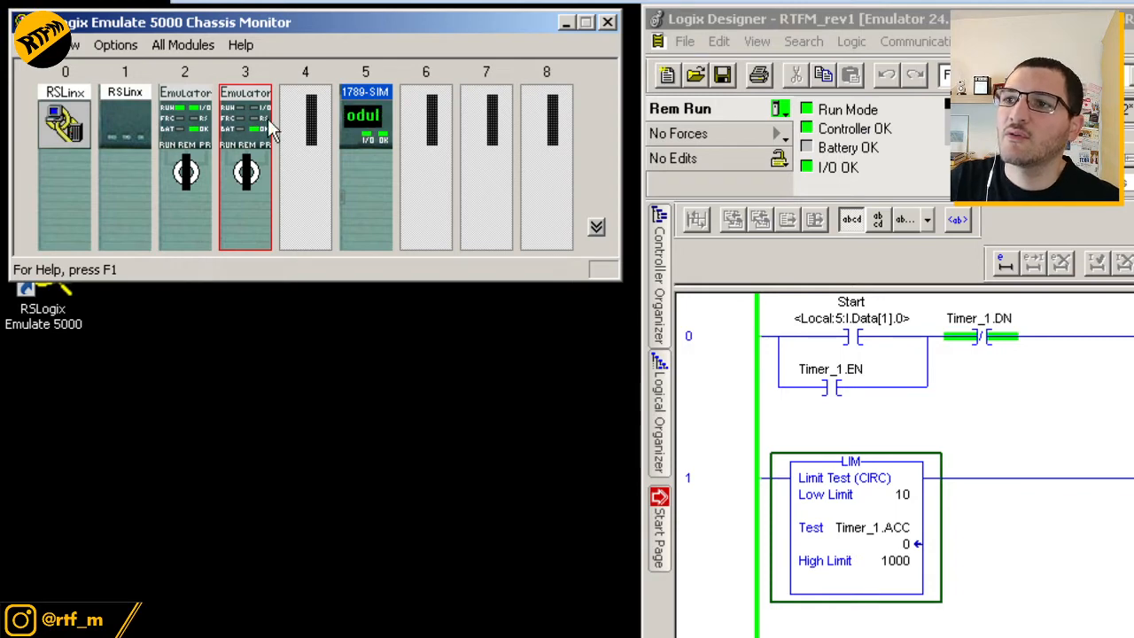
pyautogui.moveTo(249, 193)
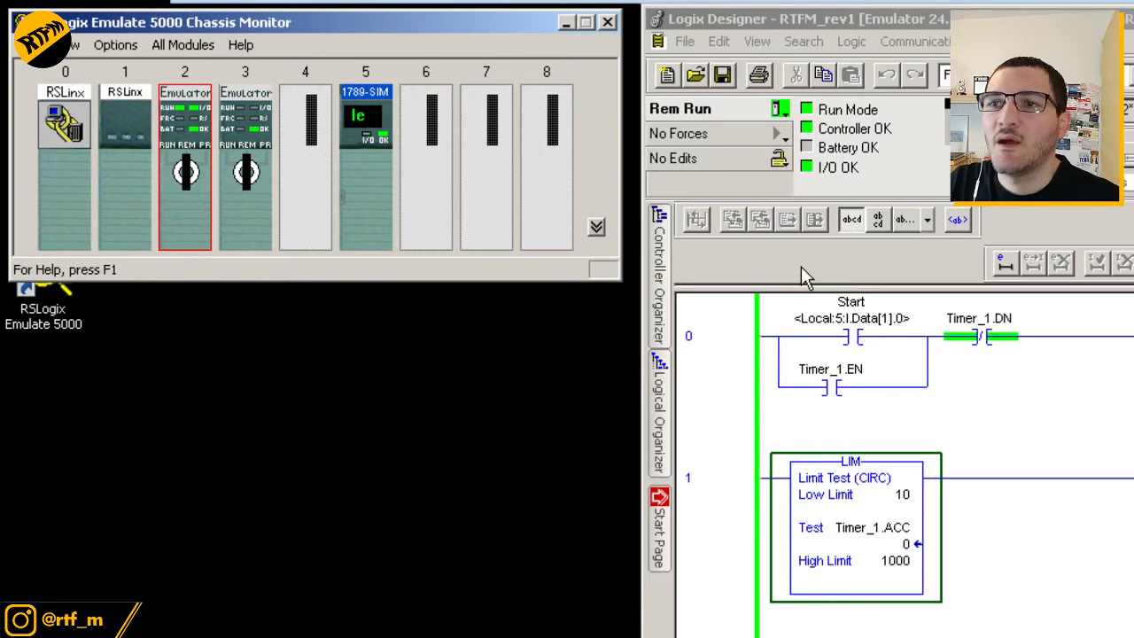
pyautogui.moveTo(845, 529)
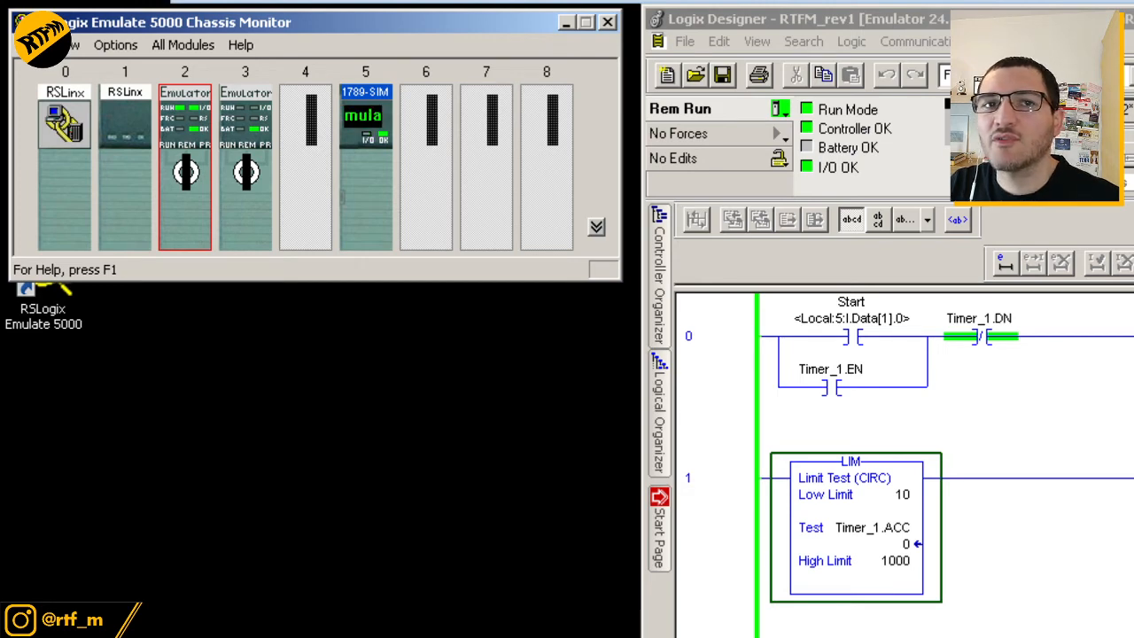
# Open Configure Emulation for the slot 2 controller, move it lower, and call up slot 5's context menu
pyautogui.doubleClick(189, 127)
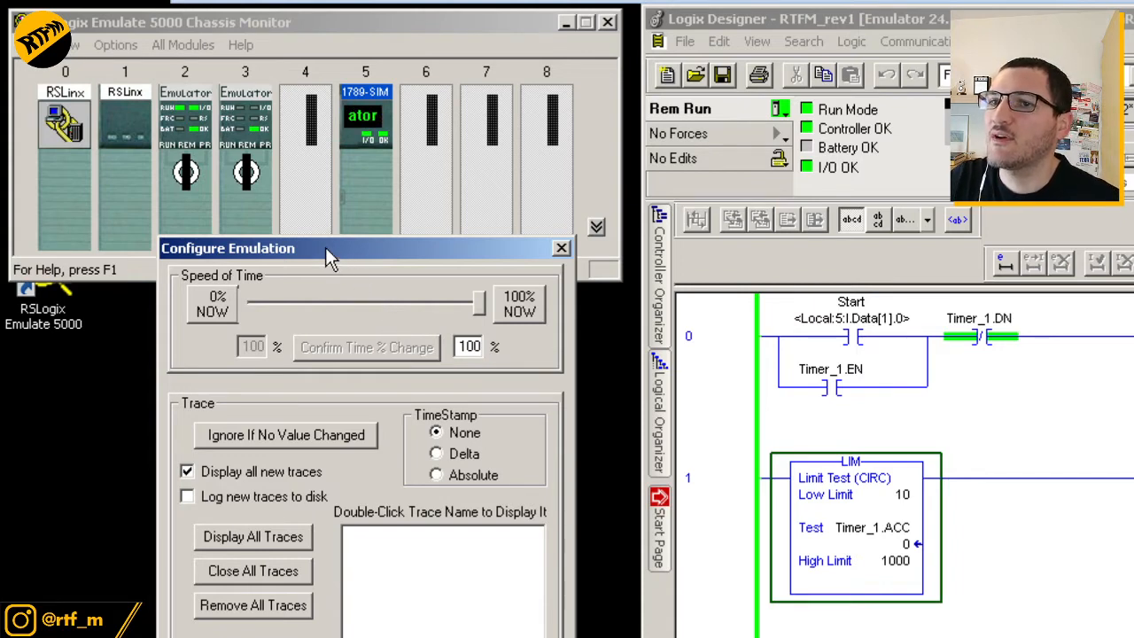
pyautogui.moveTo(323, 246); pyautogui.dragTo(319, 470)
pyautogui.moveTo(376, 152)
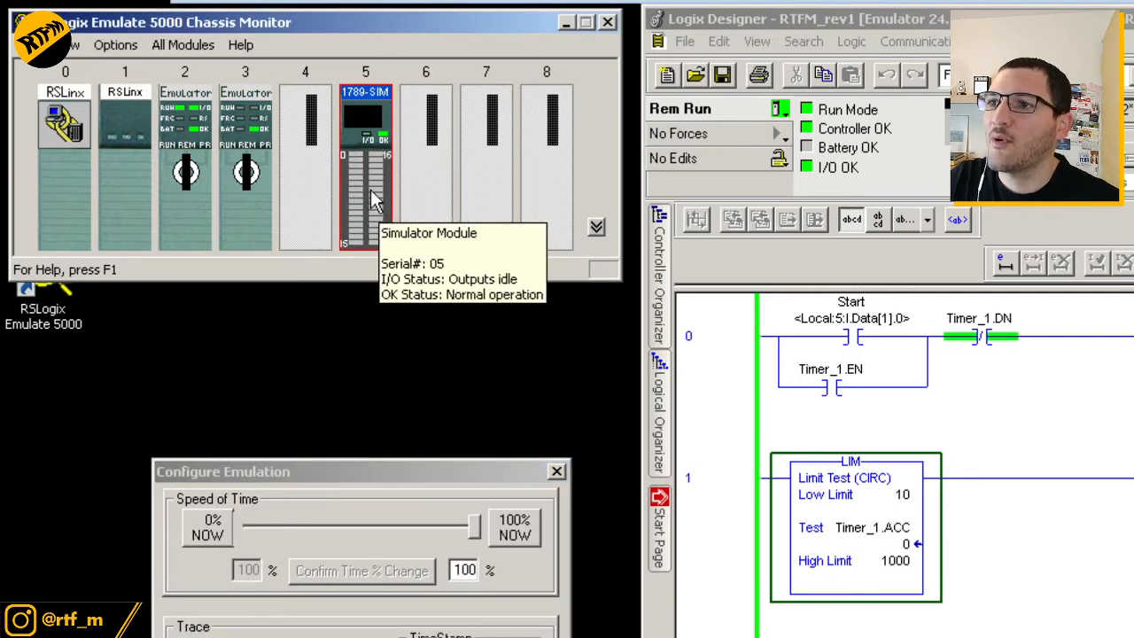
pyautogui.rightClick(368, 197)
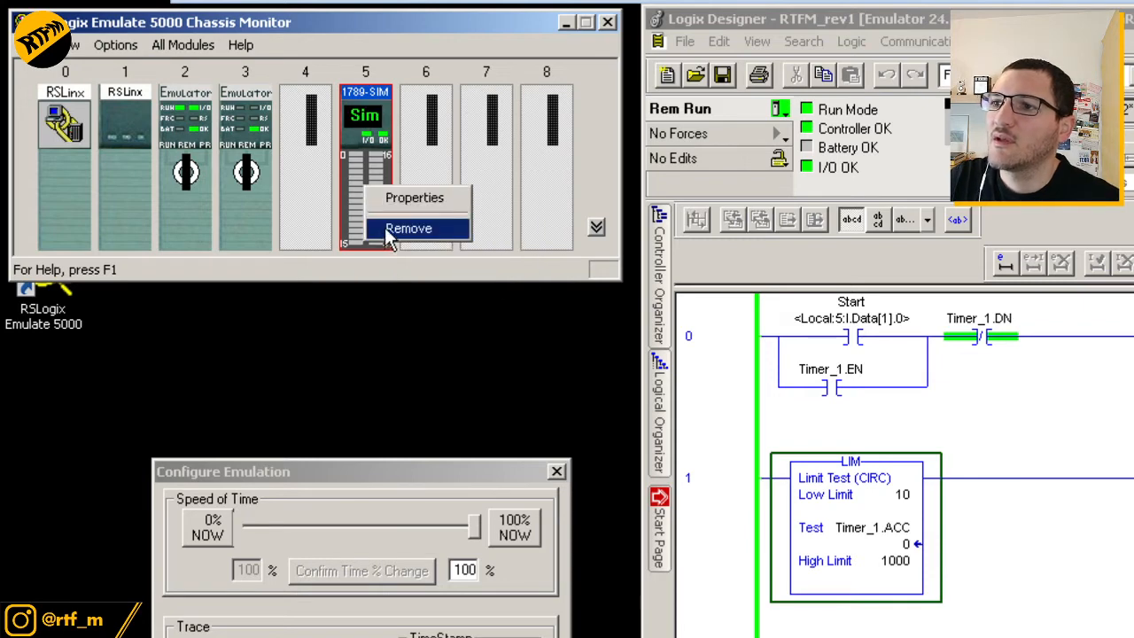
# Turn on input 00 in the slot 5 simulator's I/O Data, then place Configure Emulation beside the ladder
pyautogui.click(394, 201)
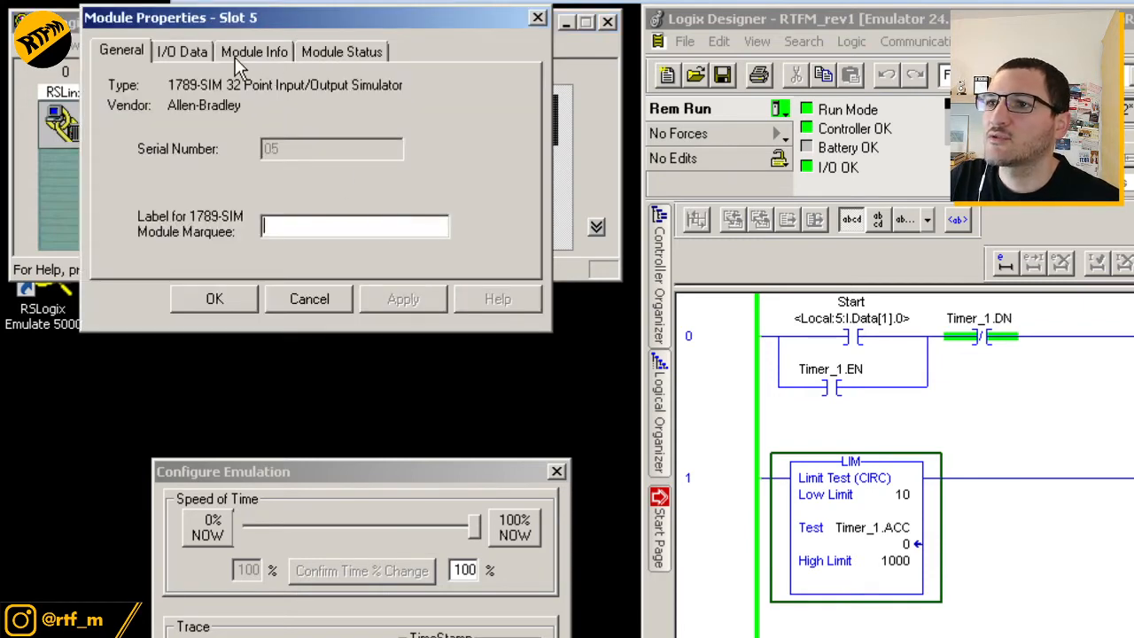
pyautogui.click(165, 54)
pyautogui.moveTo(213, 16); pyautogui.dragTo(146, 280)
pyautogui.click(48, 397)
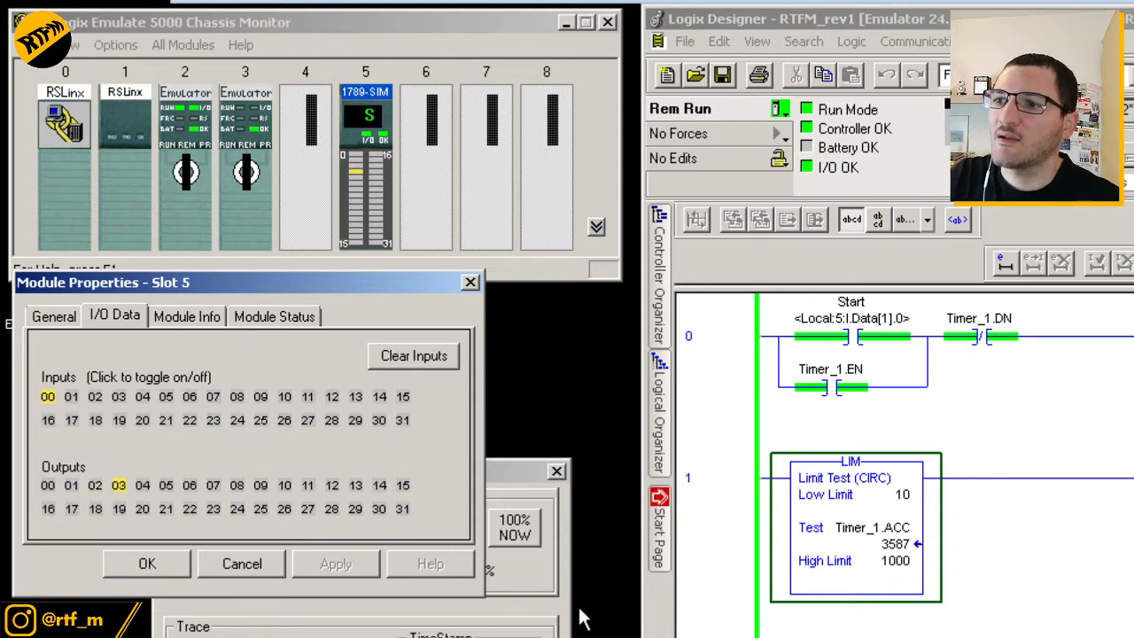
pyautogui.click(544, 603)
pyautogui.moveTo(409, 476); pyautogui.dragTo(836, 237)
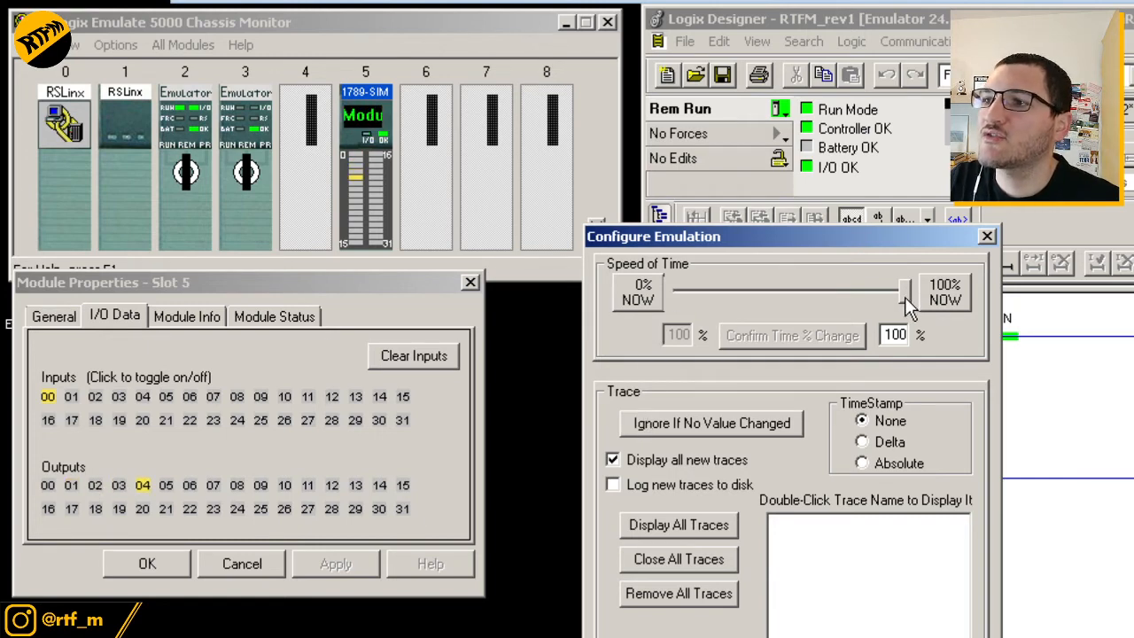
# Adjust the Speed of Time slider, confirm 50%, then lower and confirm it at 25%
pyautogui.moveTo(903, 297); pyautogui.dragTo(787, 298)
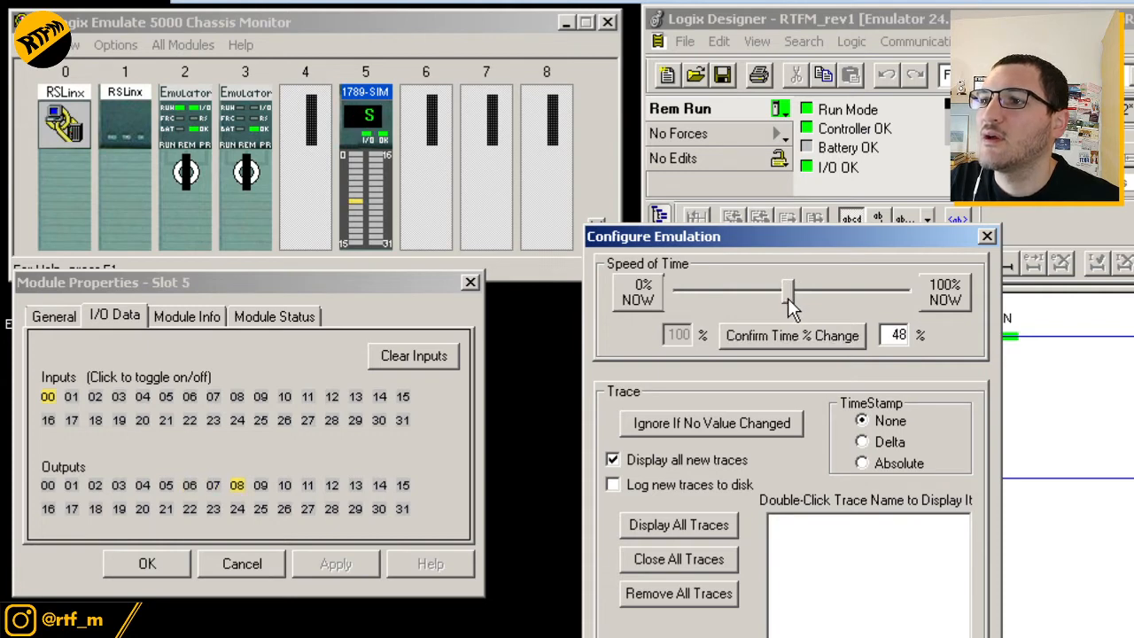
pyautogui.moveTo(788, 298); pyautogui.dragTo(796, 301)
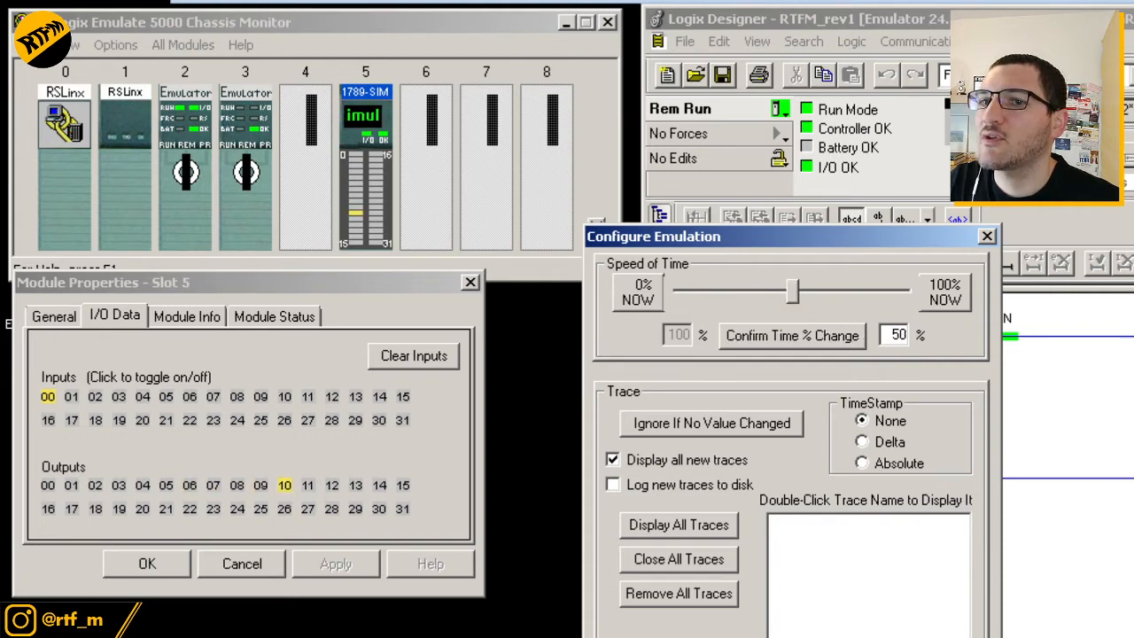
pyautogui.click(828, 306)
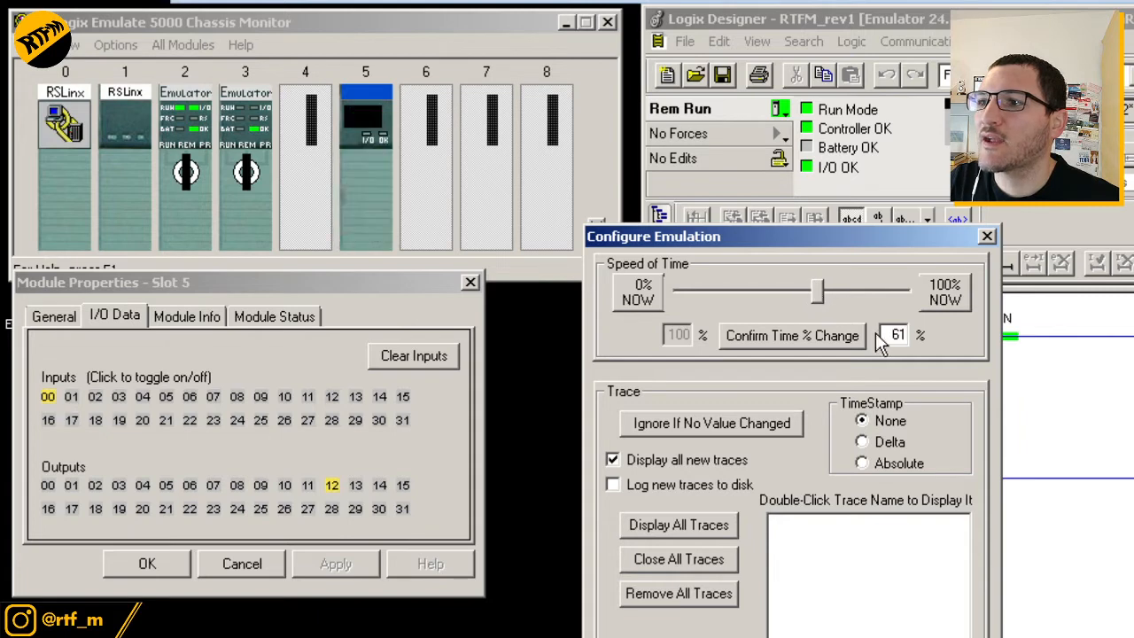
pyautogui.moveTo(879, 335); pyautogui.dragTo(941, 343)
pyautogui.write('50')
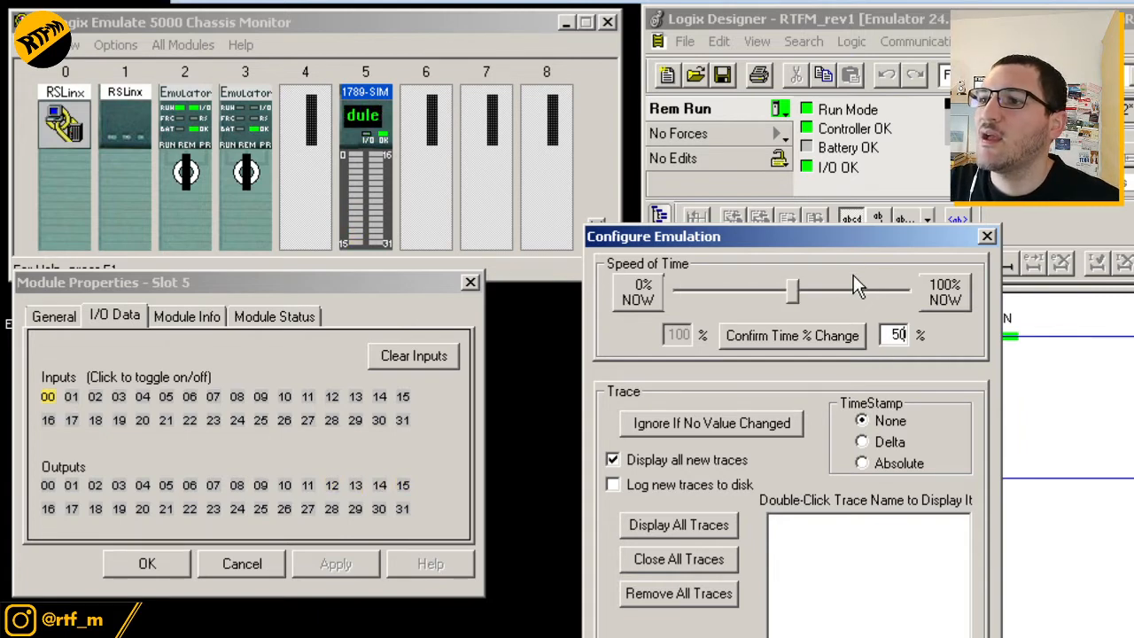
pyautogui.click(825, 335)
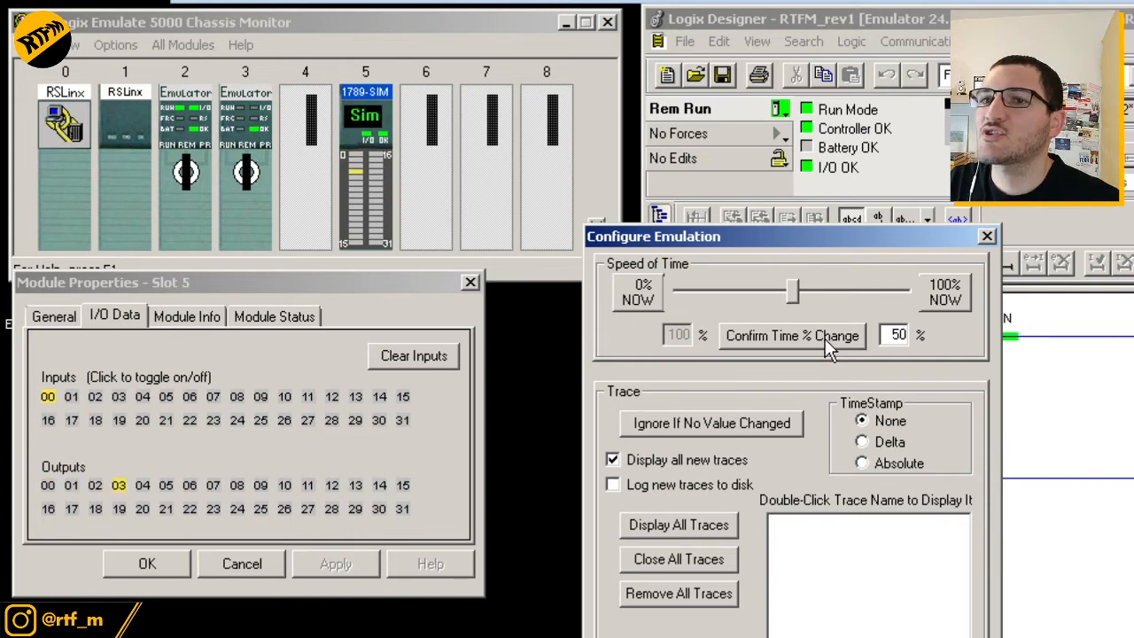
pyautogui.click(824, 339)
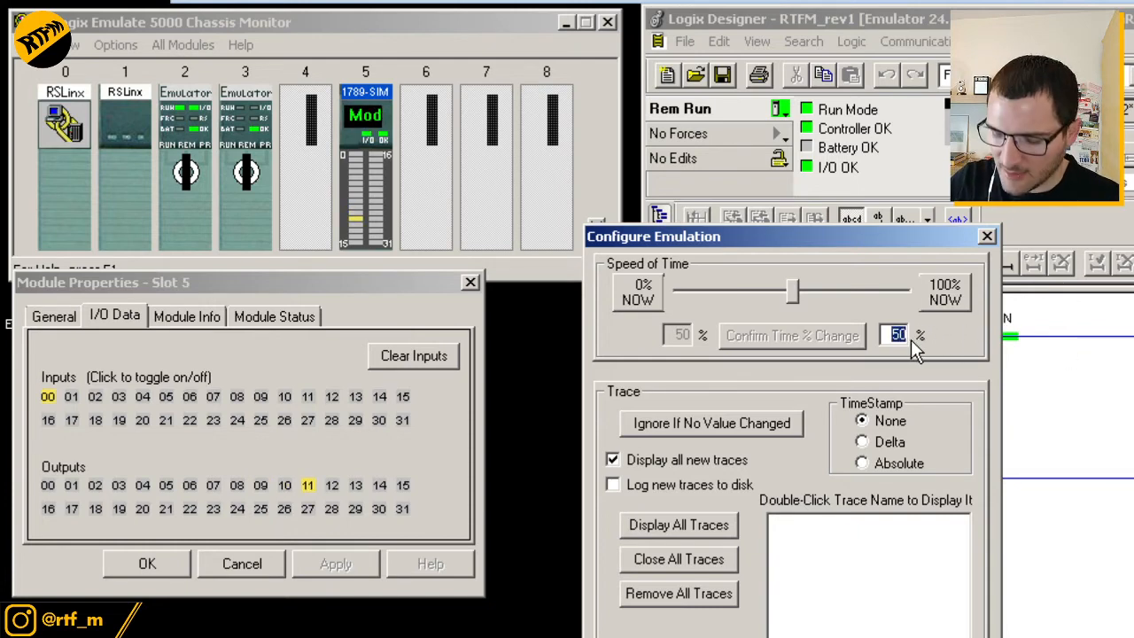
pyautogui.write('25')
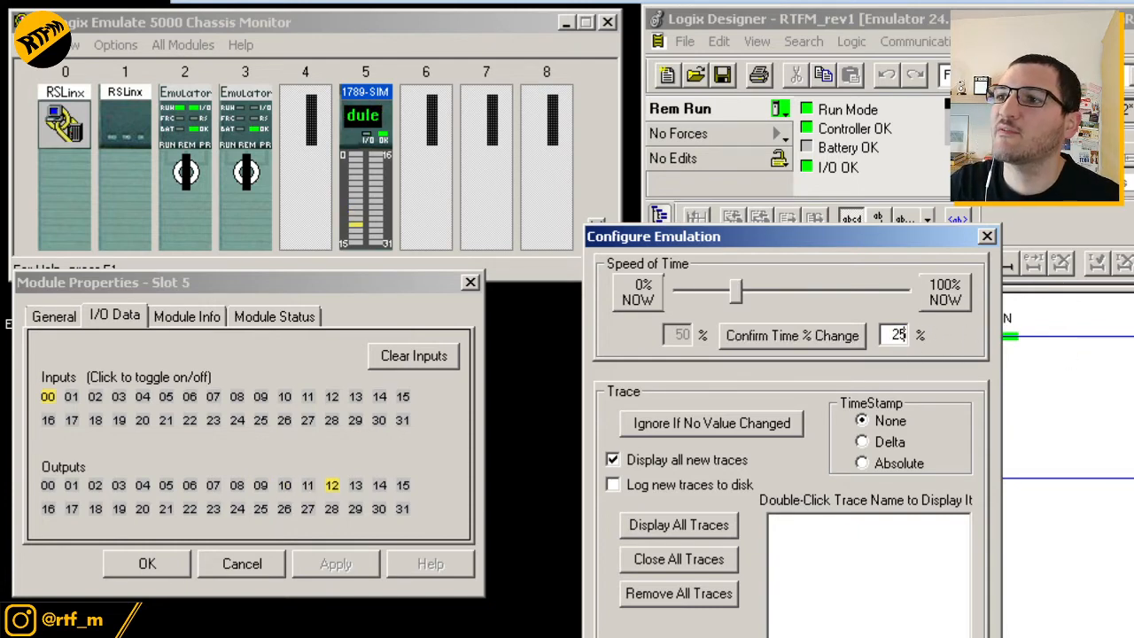
pyautogui.click(742, 339)
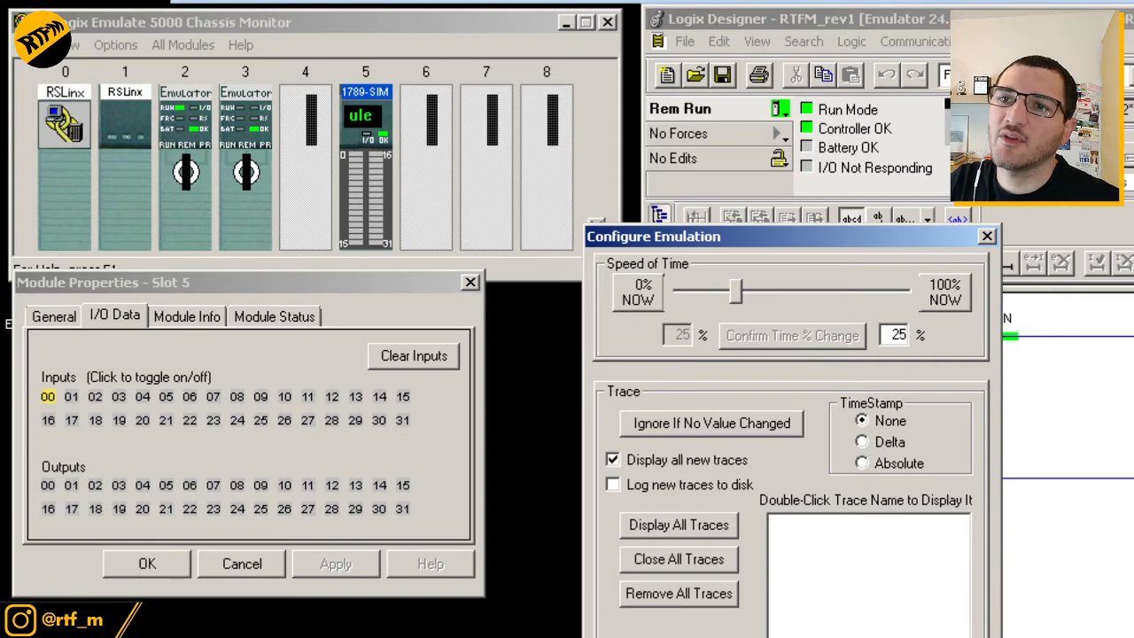
# Restore the emulation's Speed of Time to 100% and confirm it
pyautogui.doubleClick(912, 337)
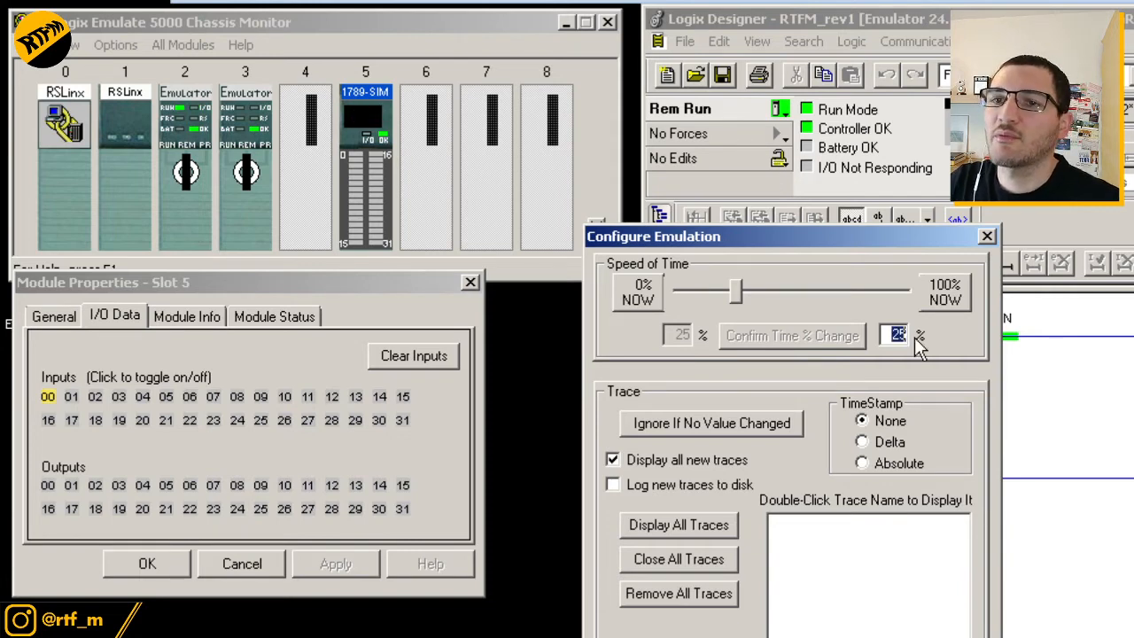
pyautogui.write('100')
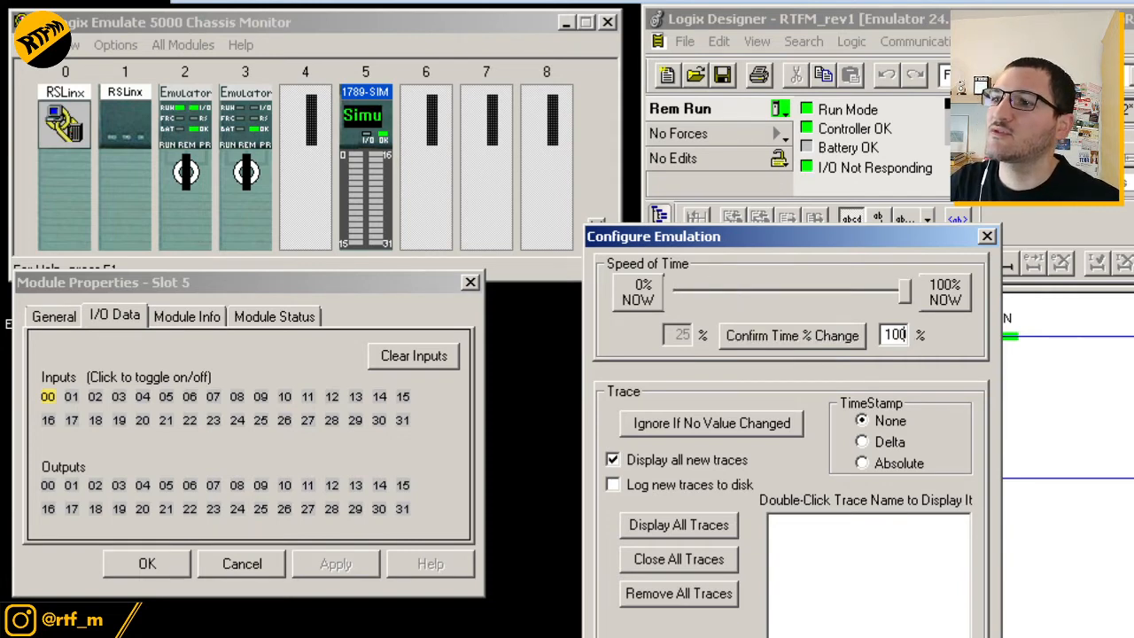
pyautogui.click(855, 335)
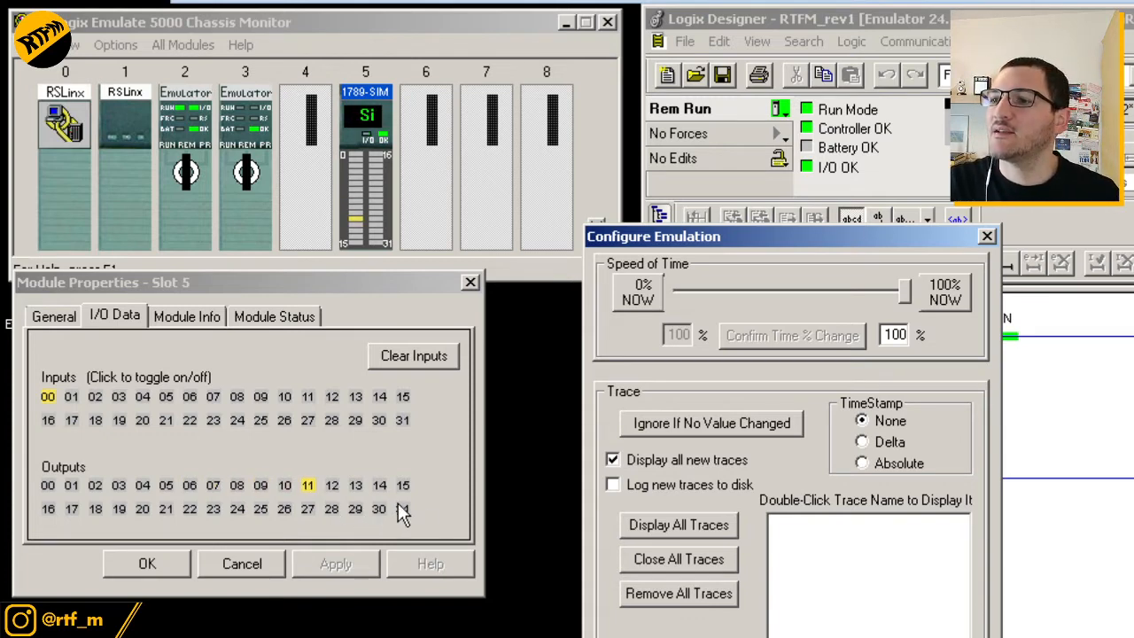
# Close Configure Emulation and the slot 5 Module Properties window
pyautogui.click(986, 238)
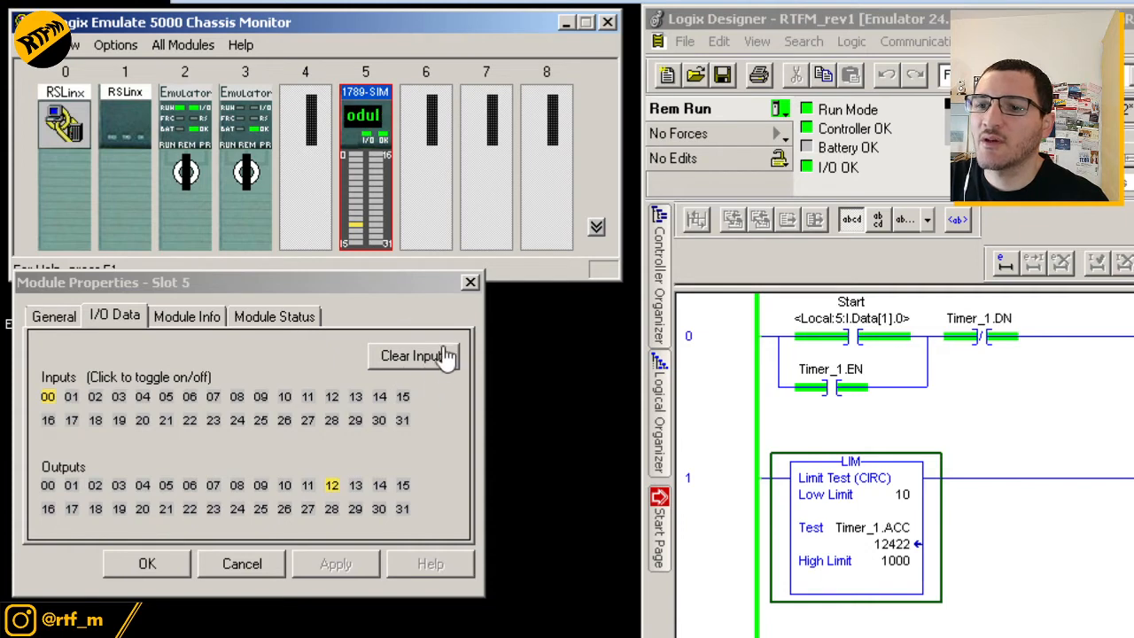
pyautogui.click(470, 283)
pyautogui.click(470, 283)
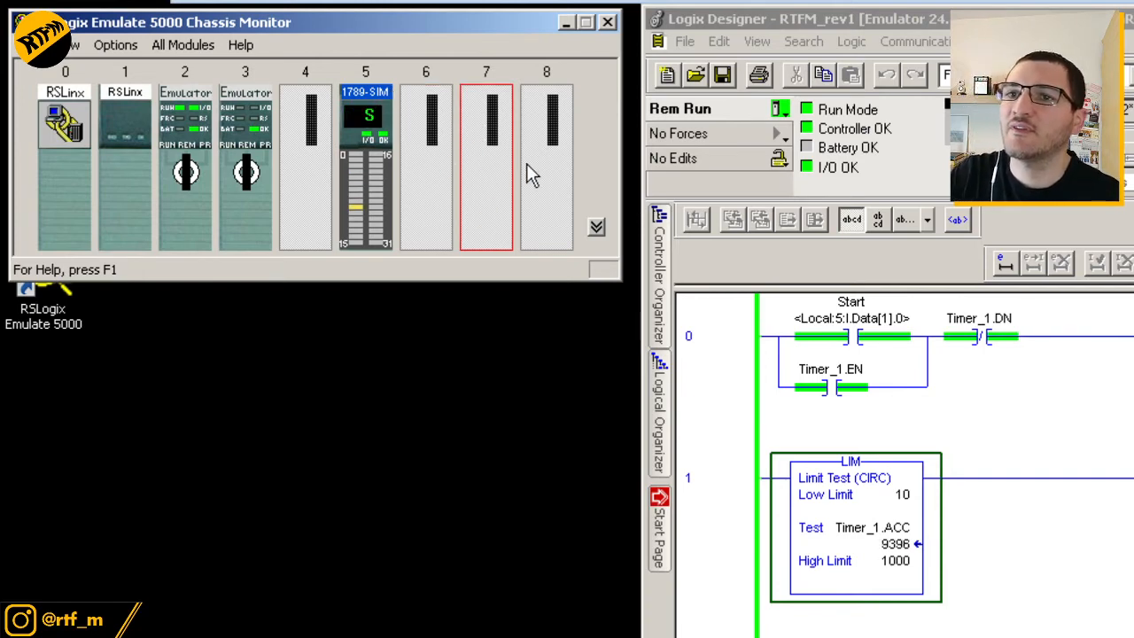
# Create a 1789-SIM 32 Point Input/Output Simulator in slot 07 with marquee label RTFM_IO
pyautogui.rightClick(492, 132)
pyautogui.click(532, 142)
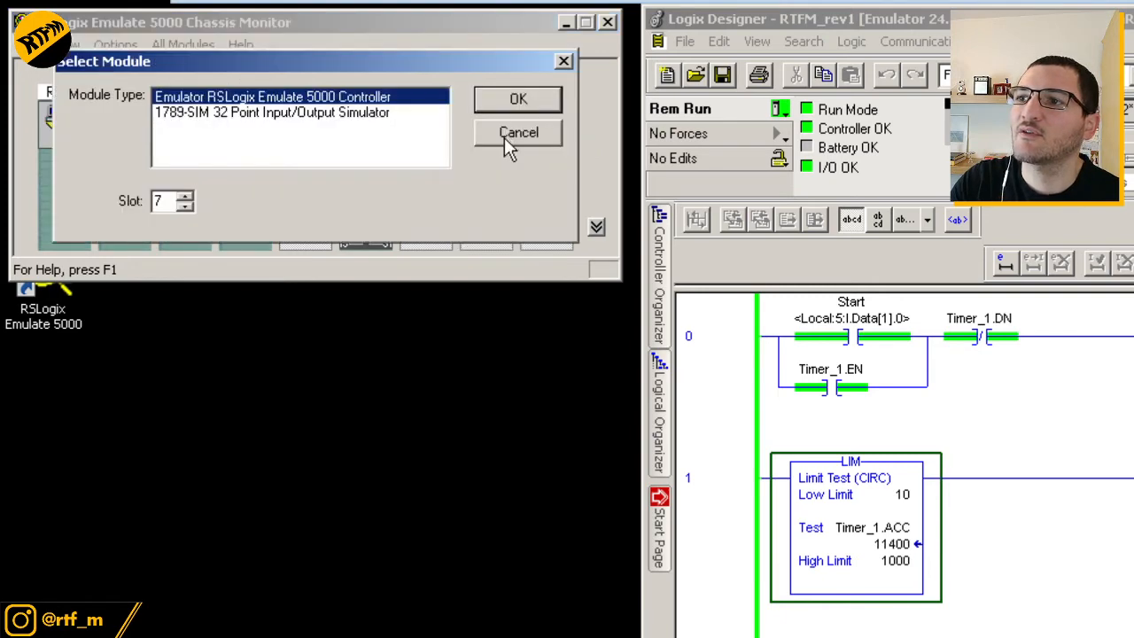
pyautogui.click(292, 114)
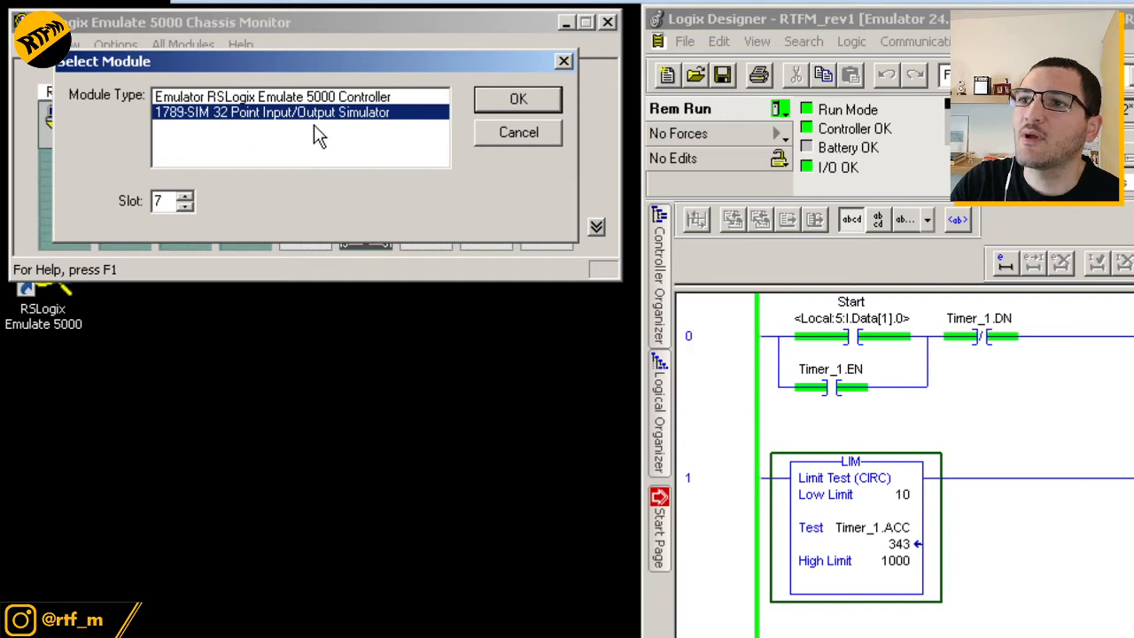
pyautogui.click(498, 110)
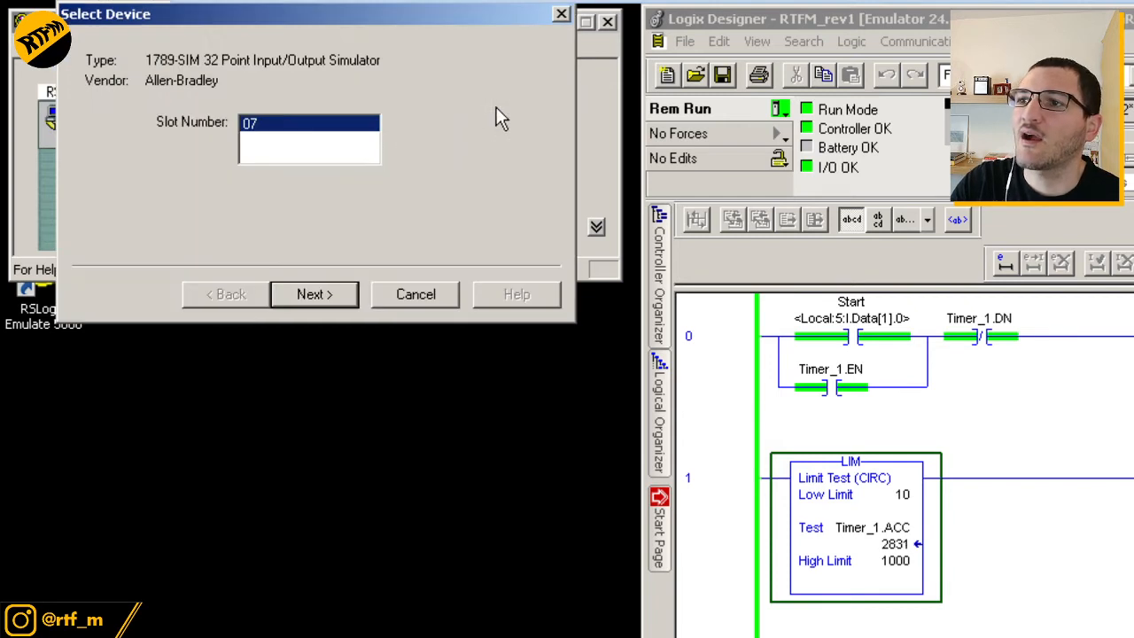
pyautogui.click(327, 297)
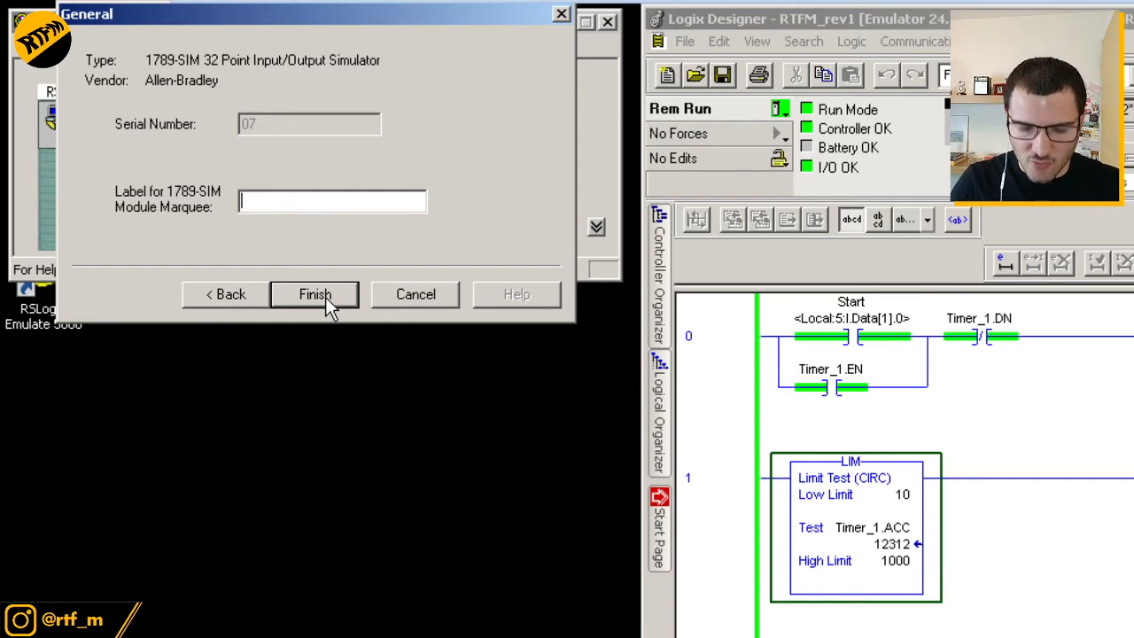
pyautogui.write('RTFM_IO')
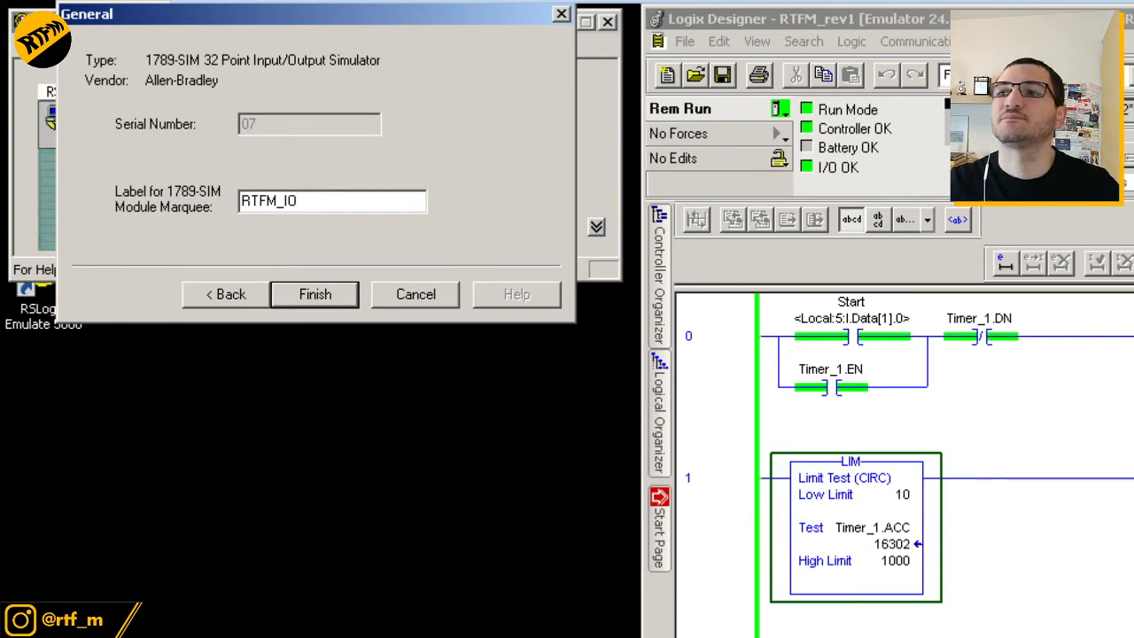
pyautogui.click(312, 294)
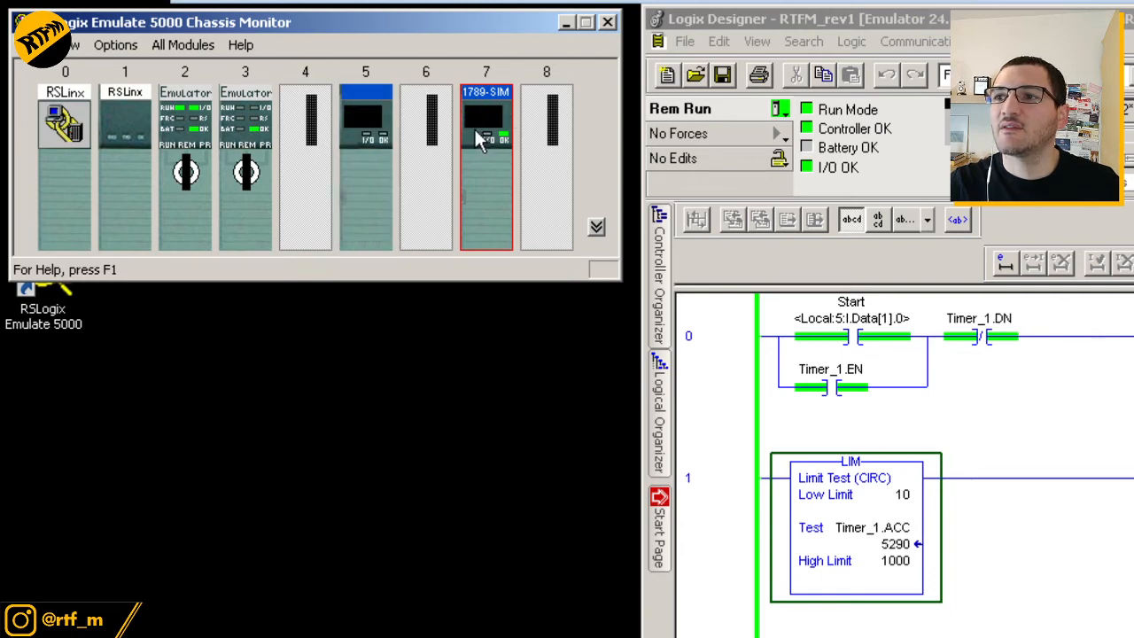
# Set the slot 5 simulator's marquee label to 'Nameless' and bring up slot 7's context menu
pyautogui.moveTo(488, 138)
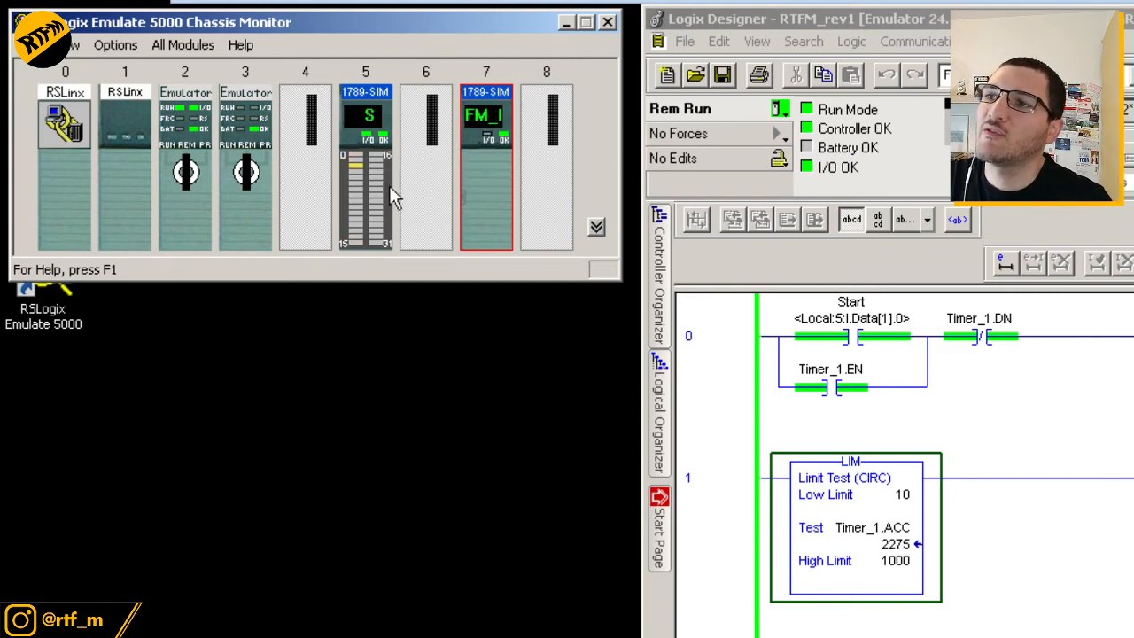
pyautogui.rightClick(369, 135)
pyautogui.click(403, 152)
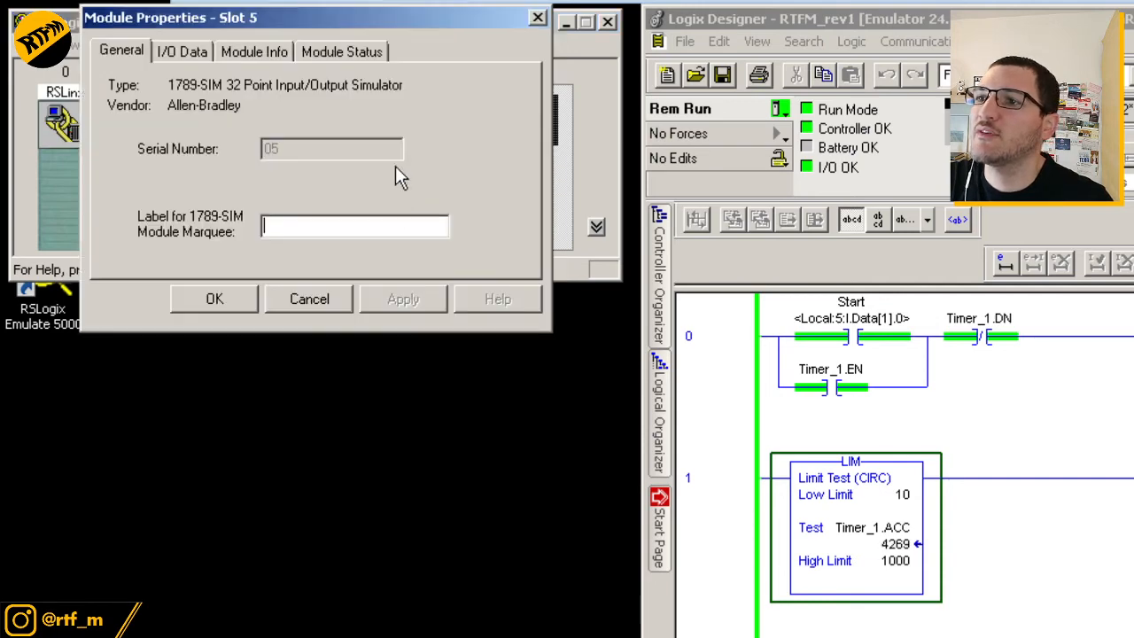
pyautogui.click(326, 226)
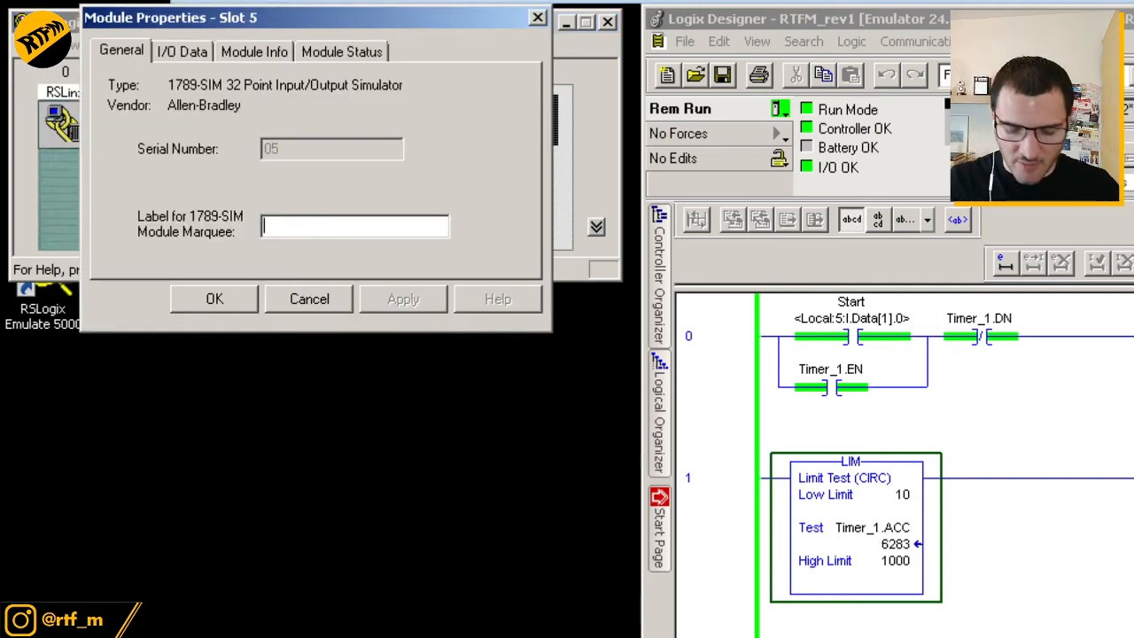
pyautogui.write('Na')
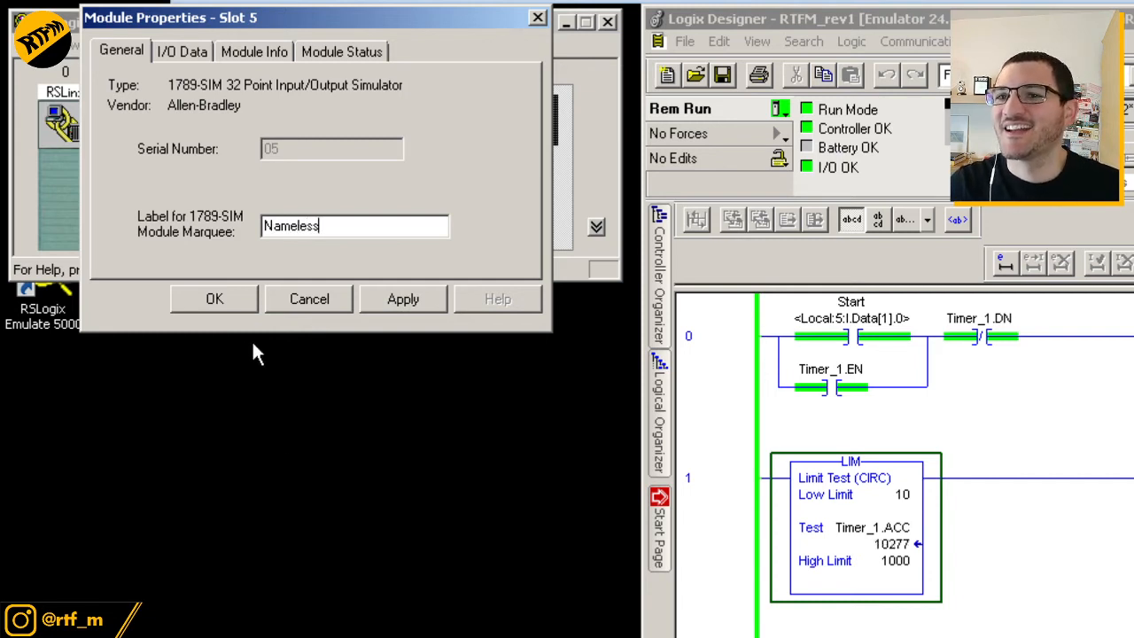
pyautogui.write('meless')
pyautogui.click(256, 297)
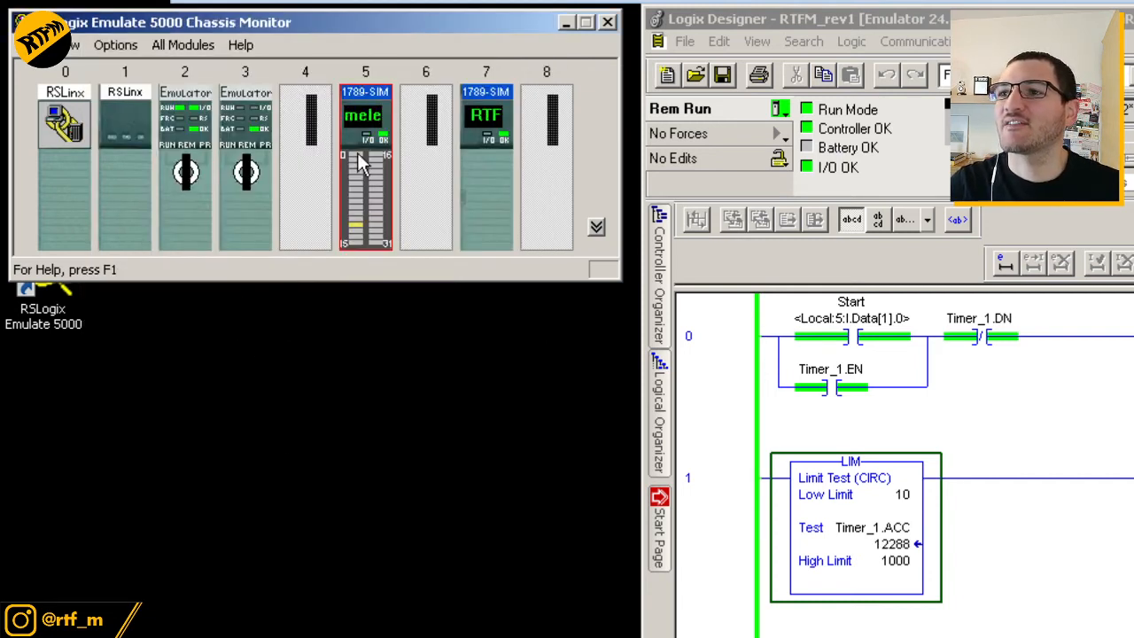
pyautogui.moveTo(365, 131)
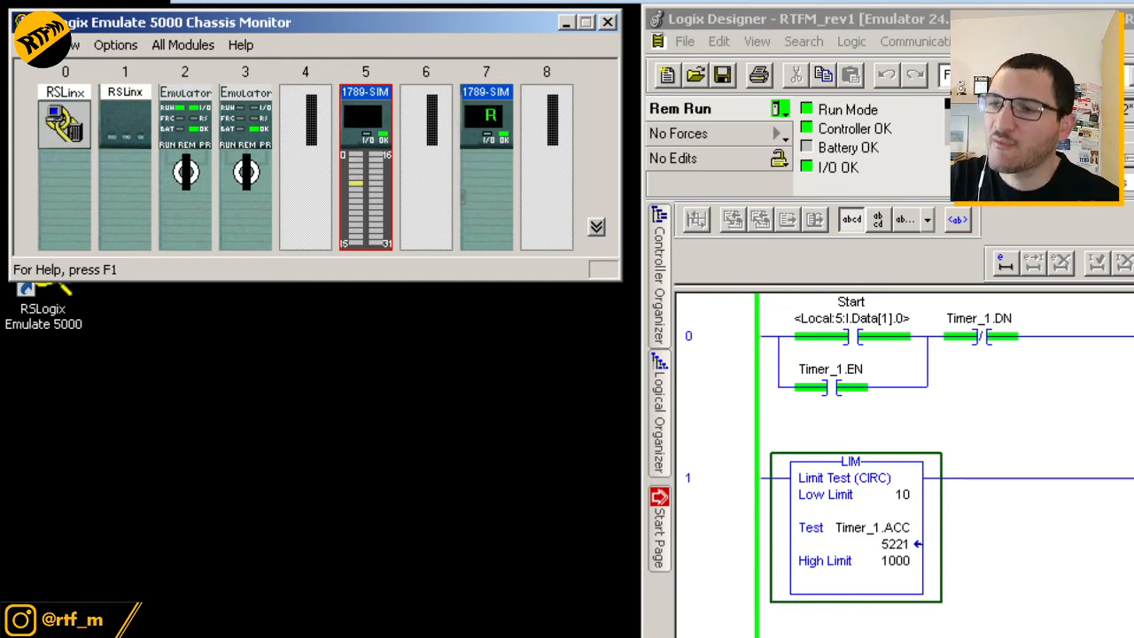
pyautogui.rightClick(473, 135)
# Open slot 7's properties on I/O Data and toggle inputs 01 and 00 on and off
pyautogui.click(490, 145)
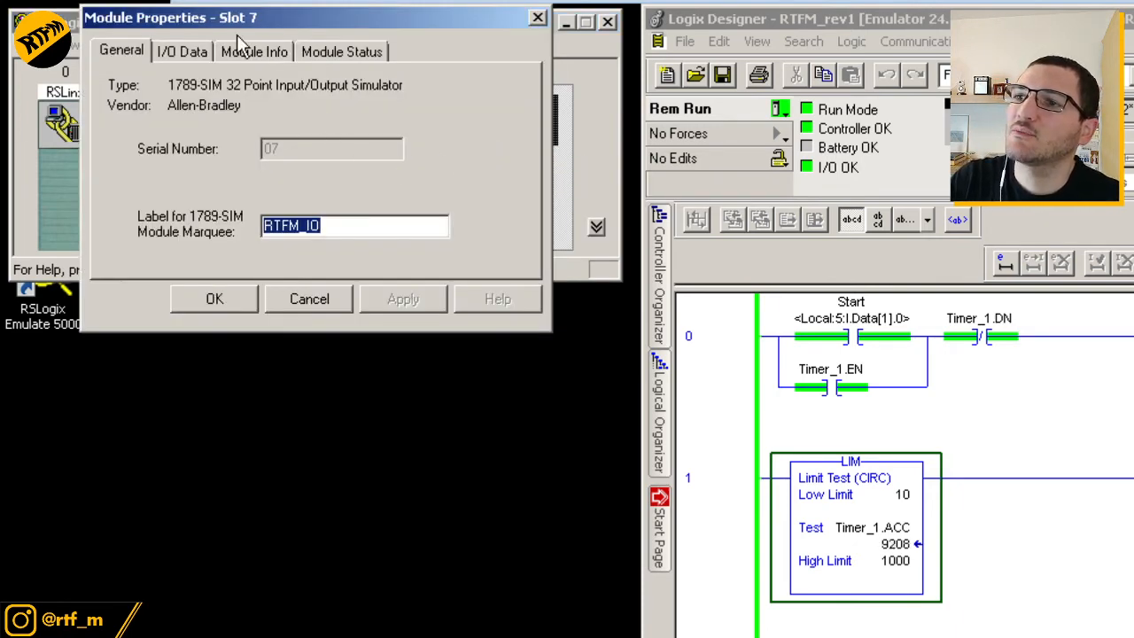
pyautogui.moveTo(237, 26); pyautogui.dragTo(262, 167)
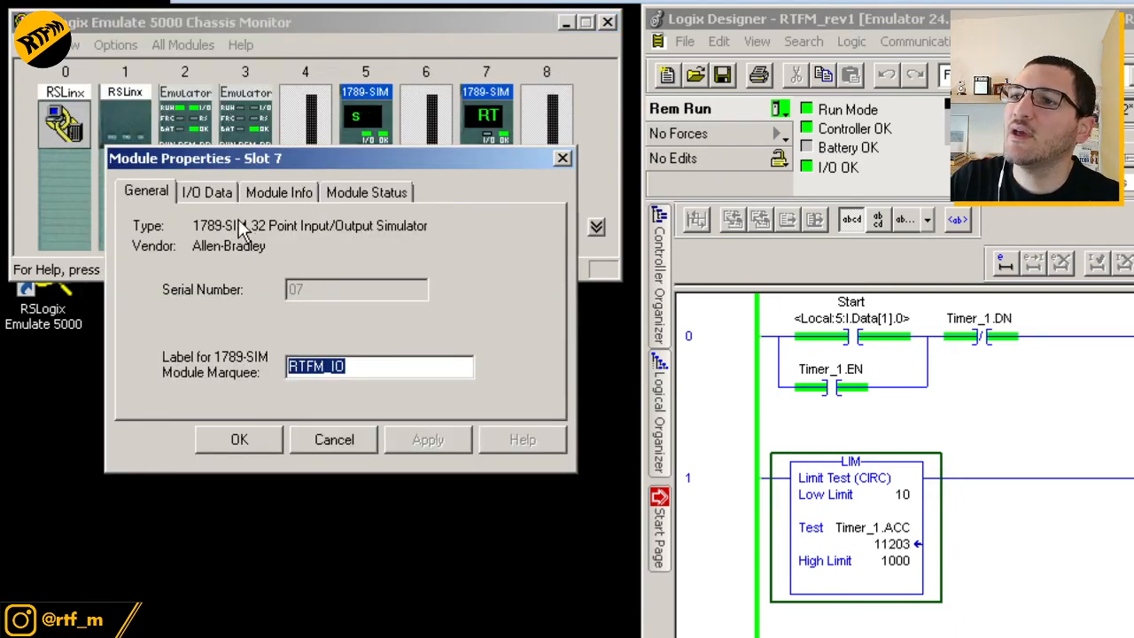
pyautogui.click(212, 197)
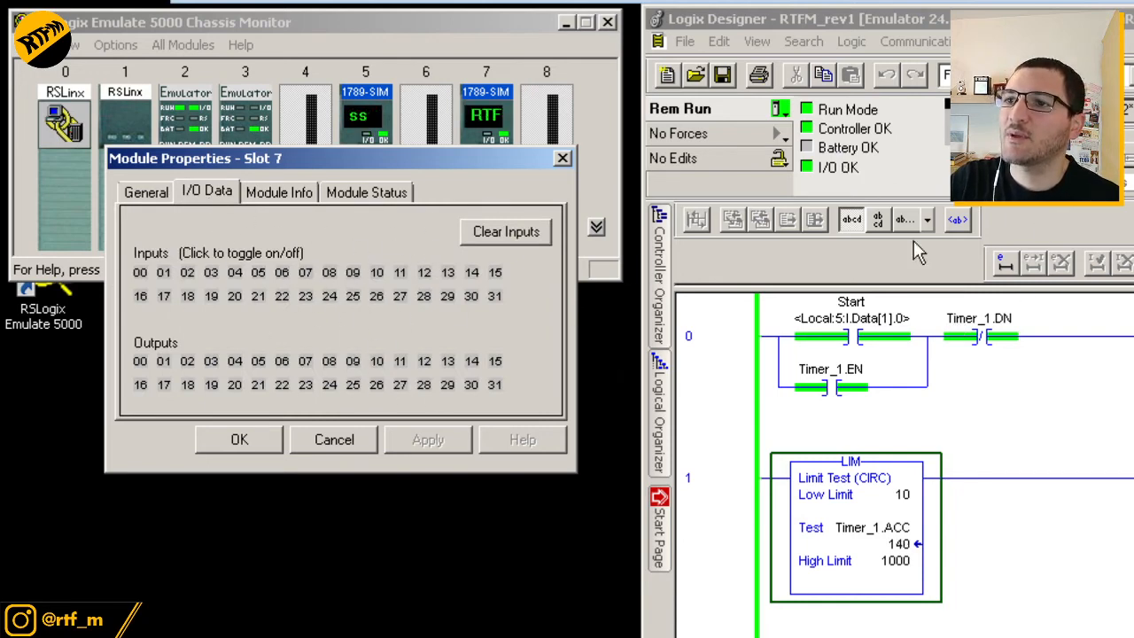
pyautogui.click(164, 274)
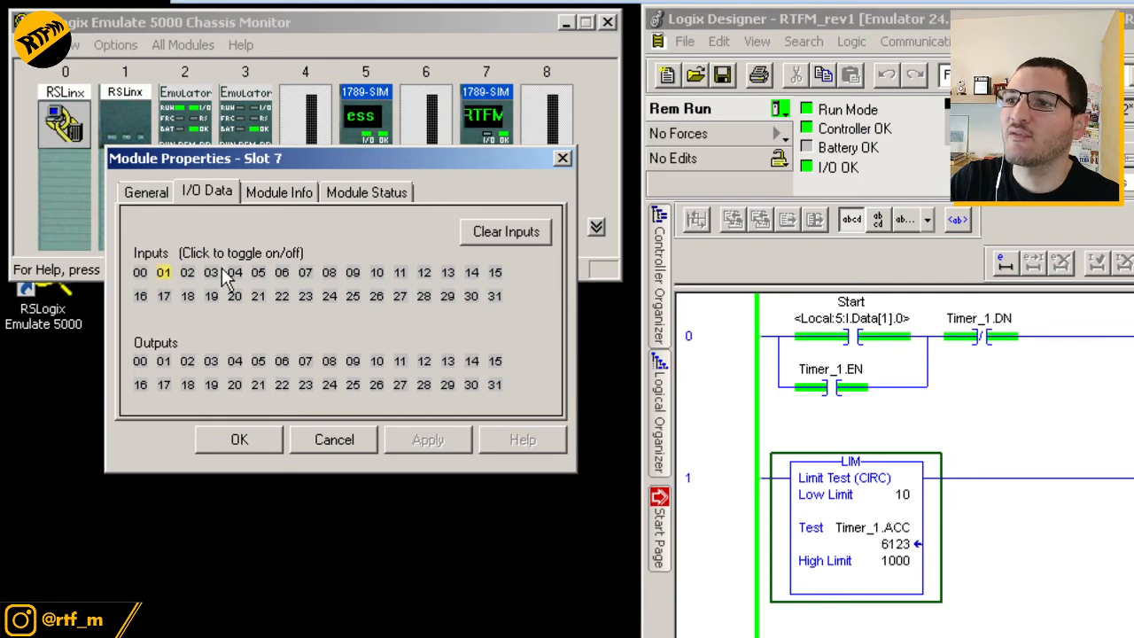
pyautogui.click(161, 276)
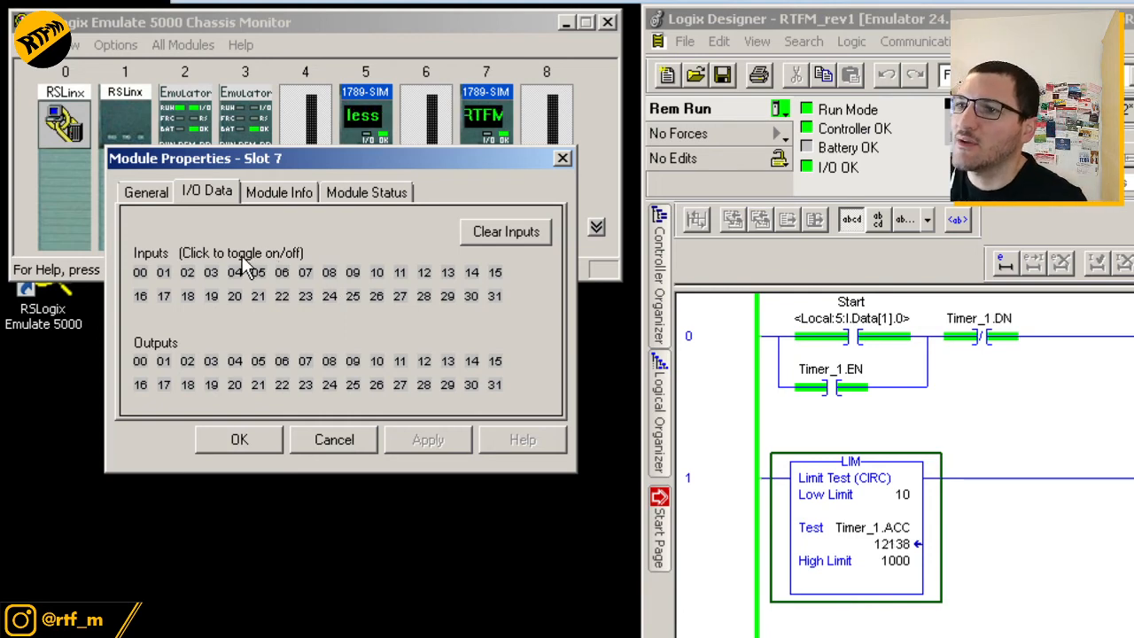
pyautogui.click(140, 274)
pyautogui.click(142, 275)
# Toggle slot 7 inputs 00–03, leaving 00 and 03 on, then view Module Info
pyautogui.click(164, 274)
pyautogui.click(187, 274)
pyautogui.click(139, 277)
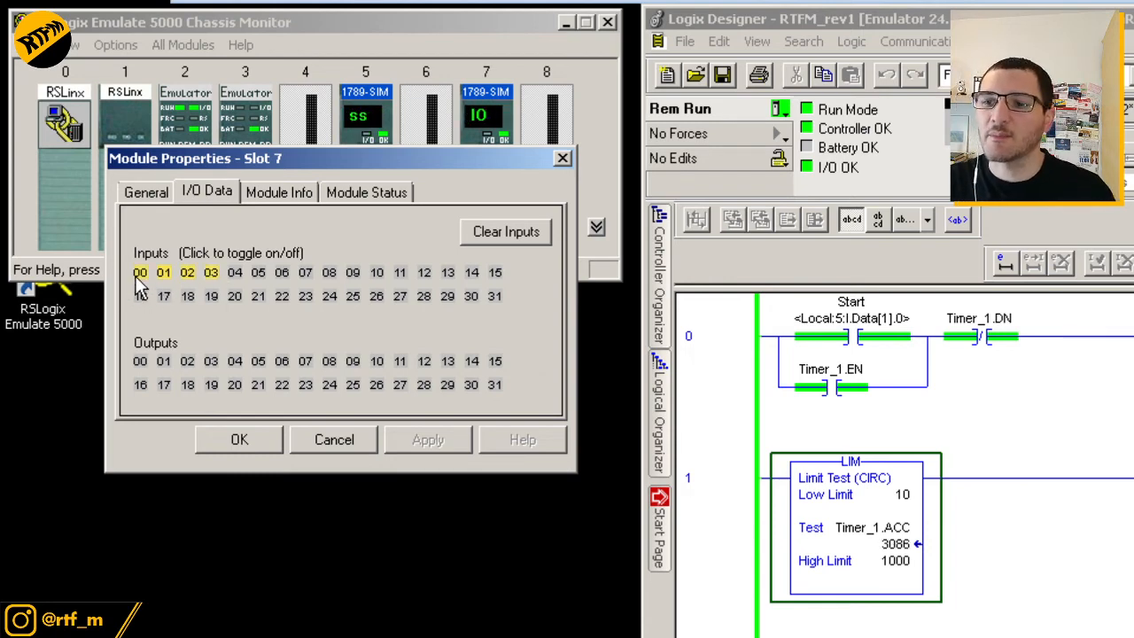
pyautogui.click(164, 275)
pyautogui.click(187, 274)
pyautogui.click(210, 274)
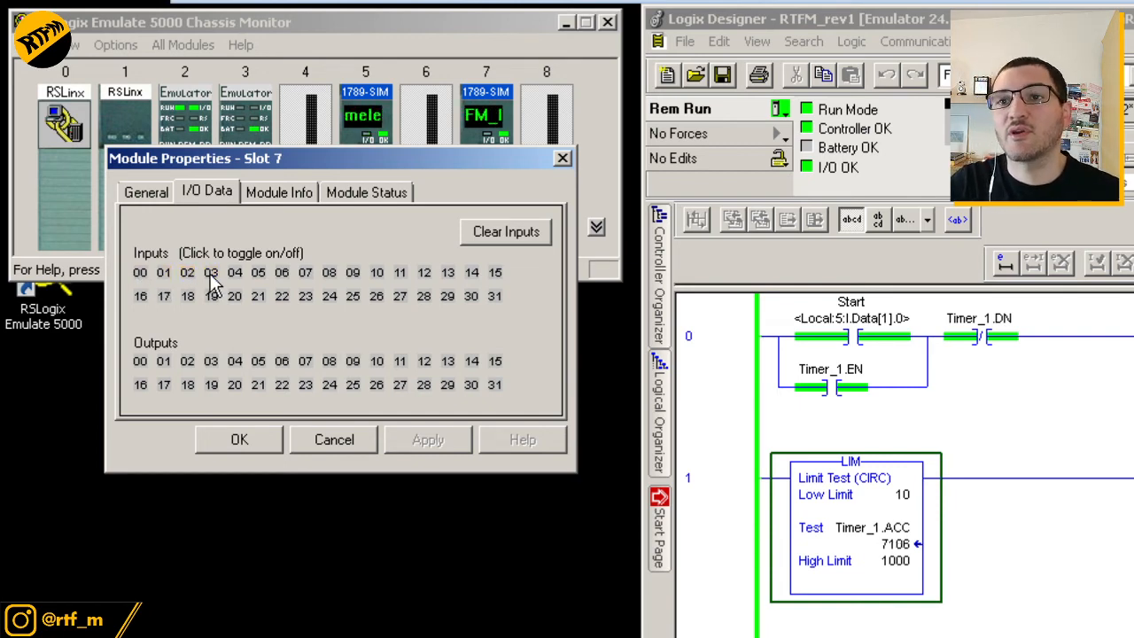
pyautogui.click(211, 274)
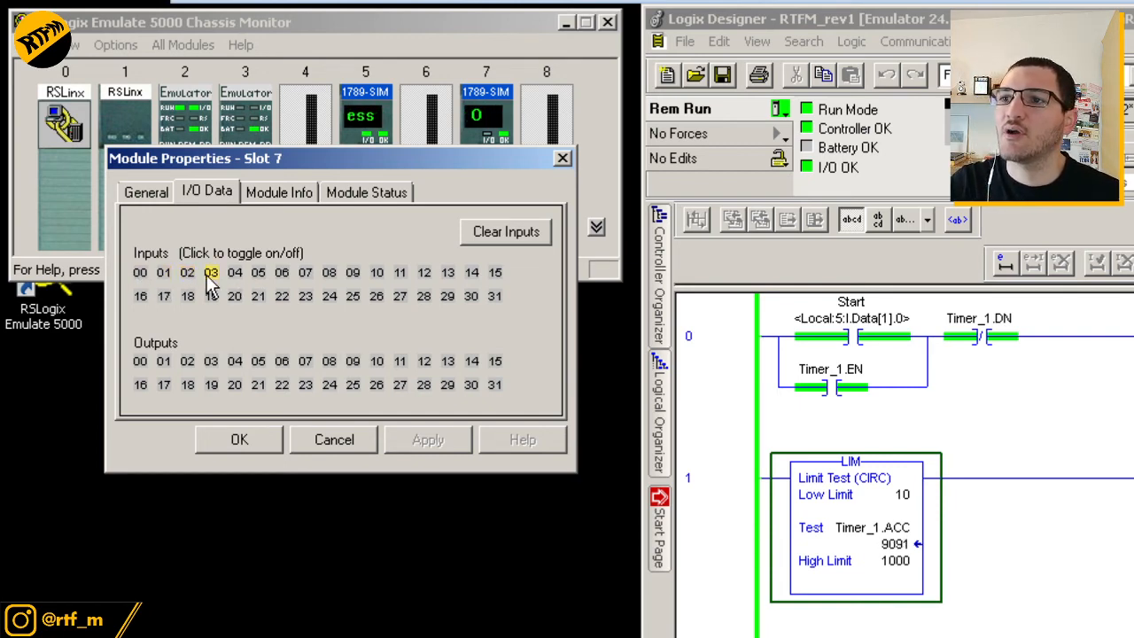
pyautogui.click(264, 196)
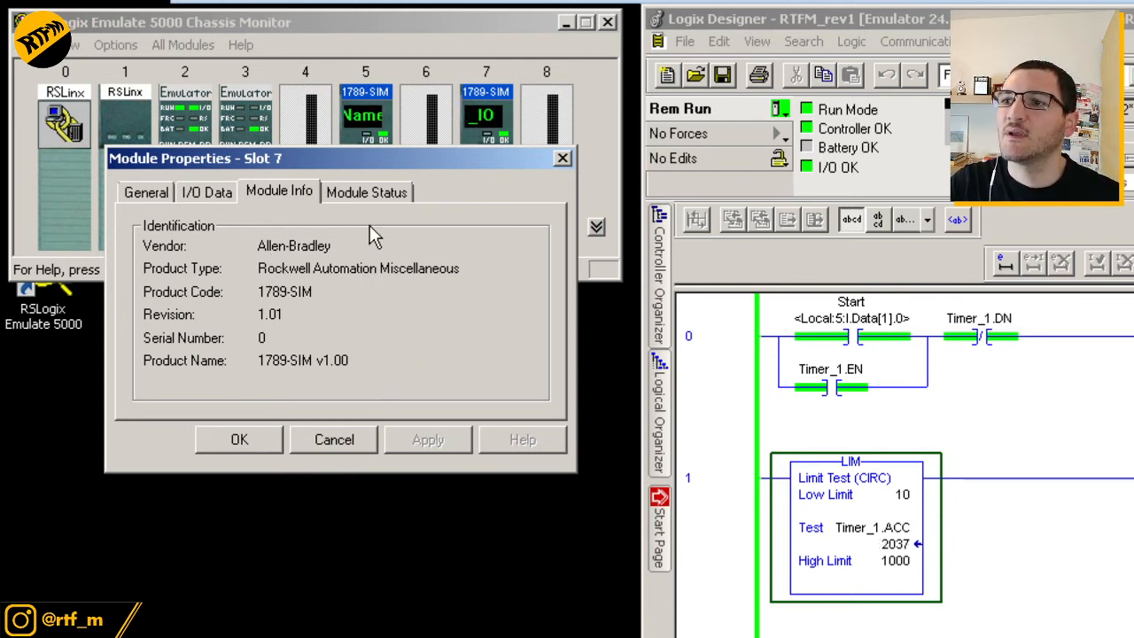
# Check slot 7's Module Status shows no faults in program mode, then close its properties
pyautogui.click(378, 194)
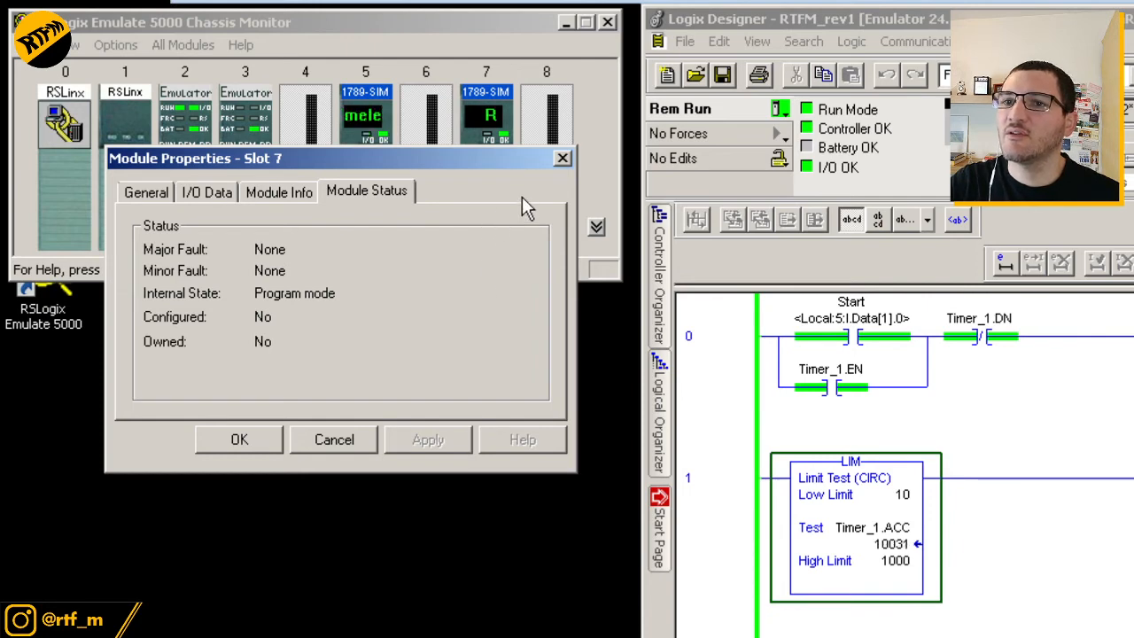
pyautogui.click(563, 159)
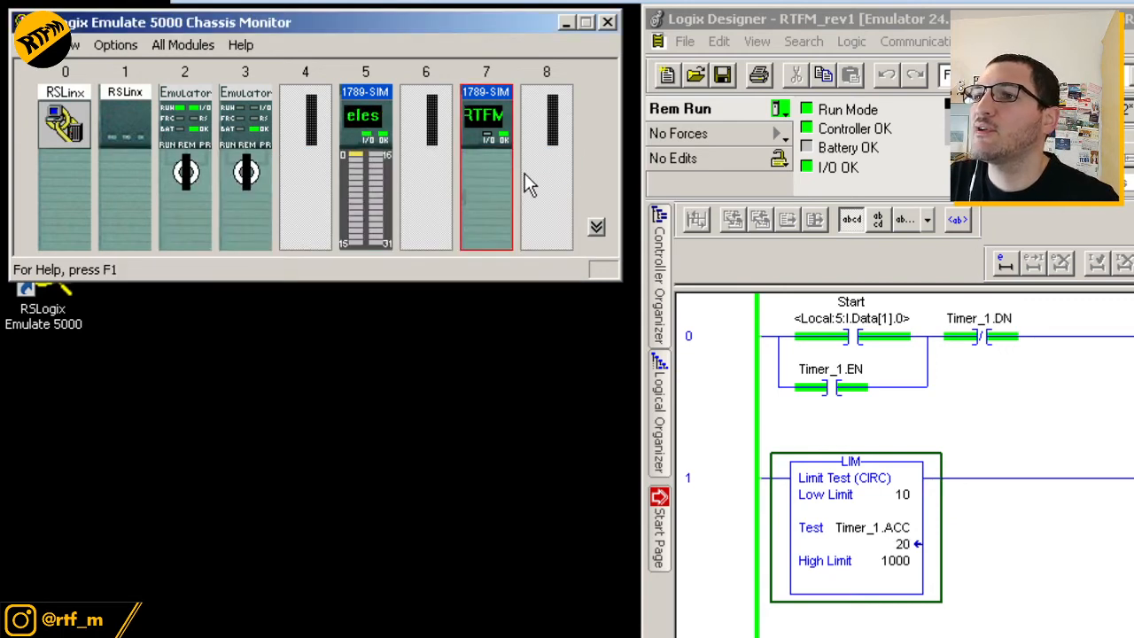
# Open the slot 5 simulator's properties and move the dialog to the bottom of the screen
pyautogui.click(357, 168)
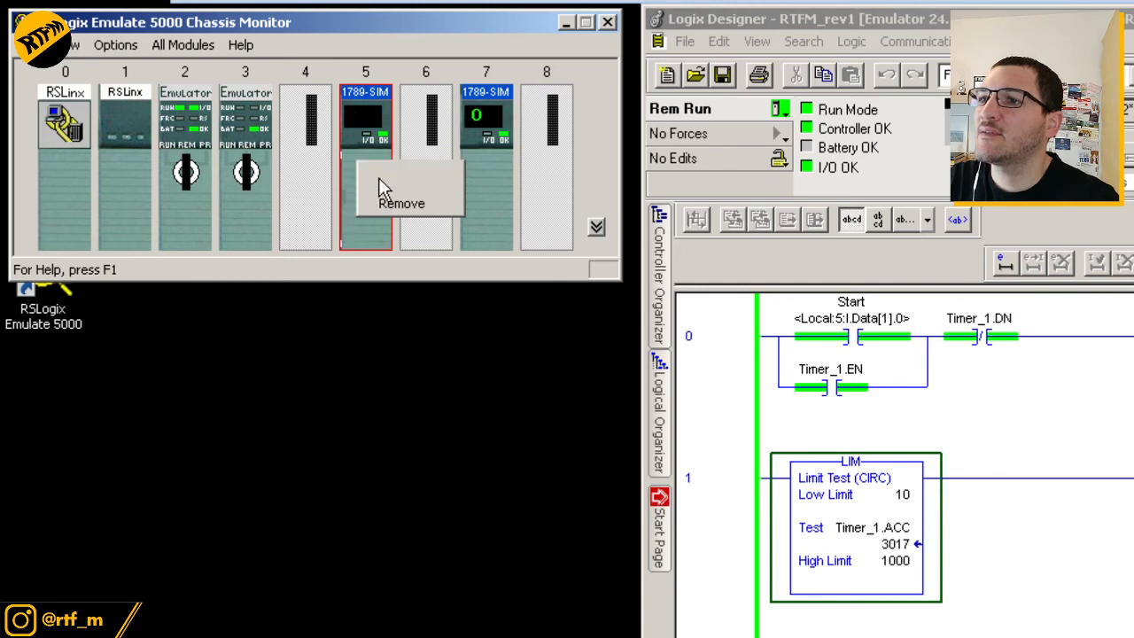
pyautogui.click(378, 177)
pyautogui.moveTo(345, 20); pyautogui.dragTo(355, 508)
pyautogui.click(337, 529)
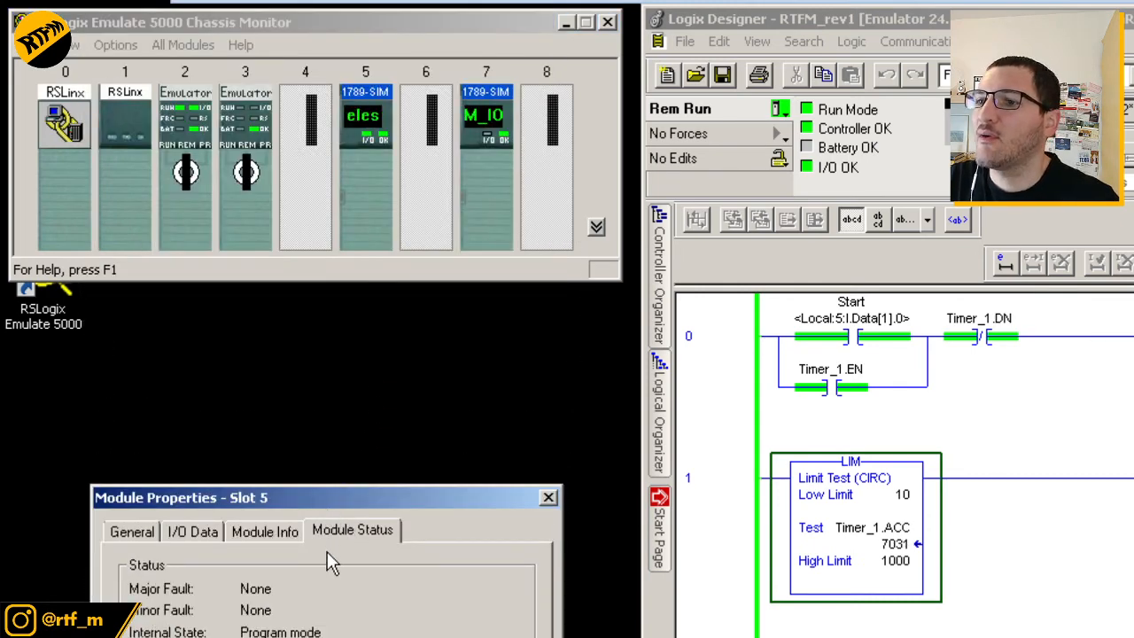
pyautogui.moveTo(304, 502); pyautogui.dragTo(295, 532)
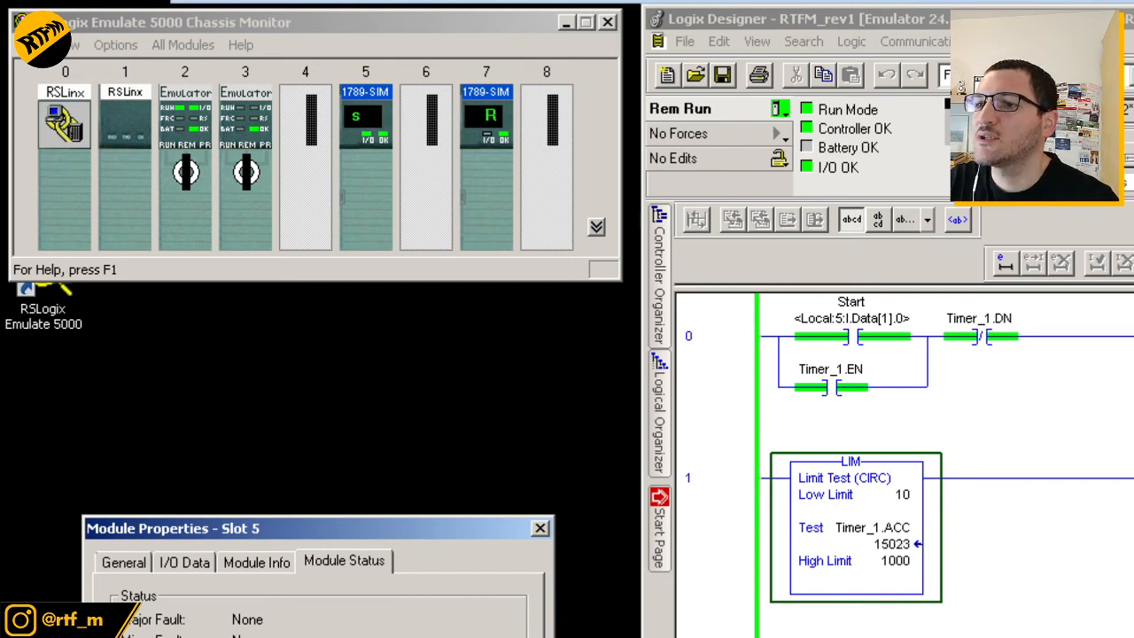
pyautogui.moveTo(296, 529); pyautogui.dragTo(300, 583)
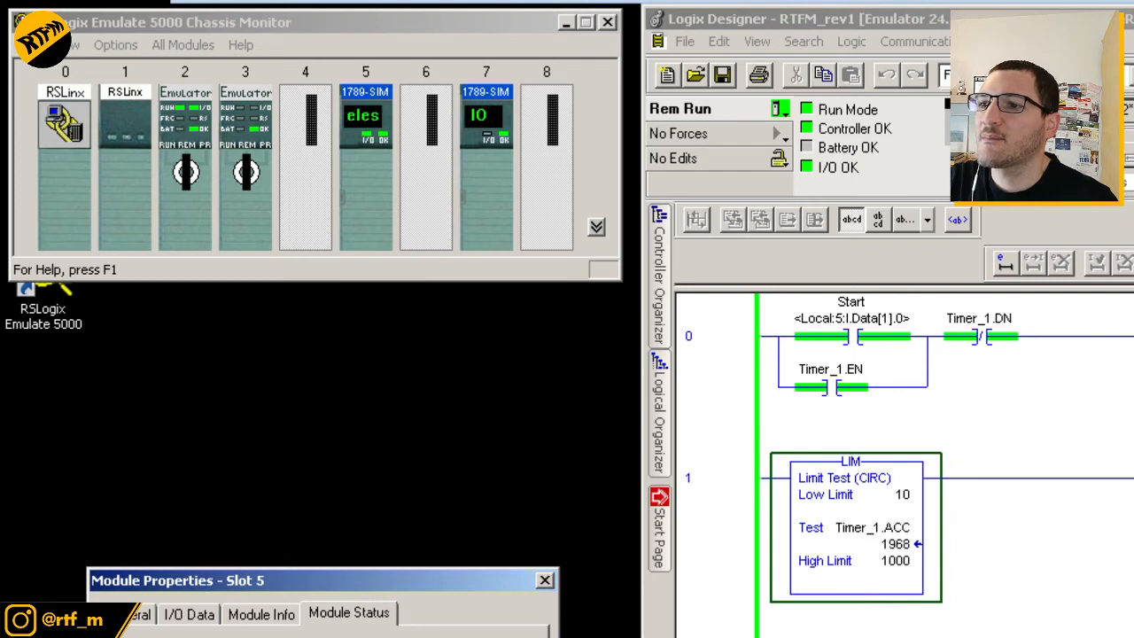
# Browse slot 5's Module Info and I/O Data, ending on Module Status
pyautogui.click(262, 613)
pyautogui.click(189, 613)
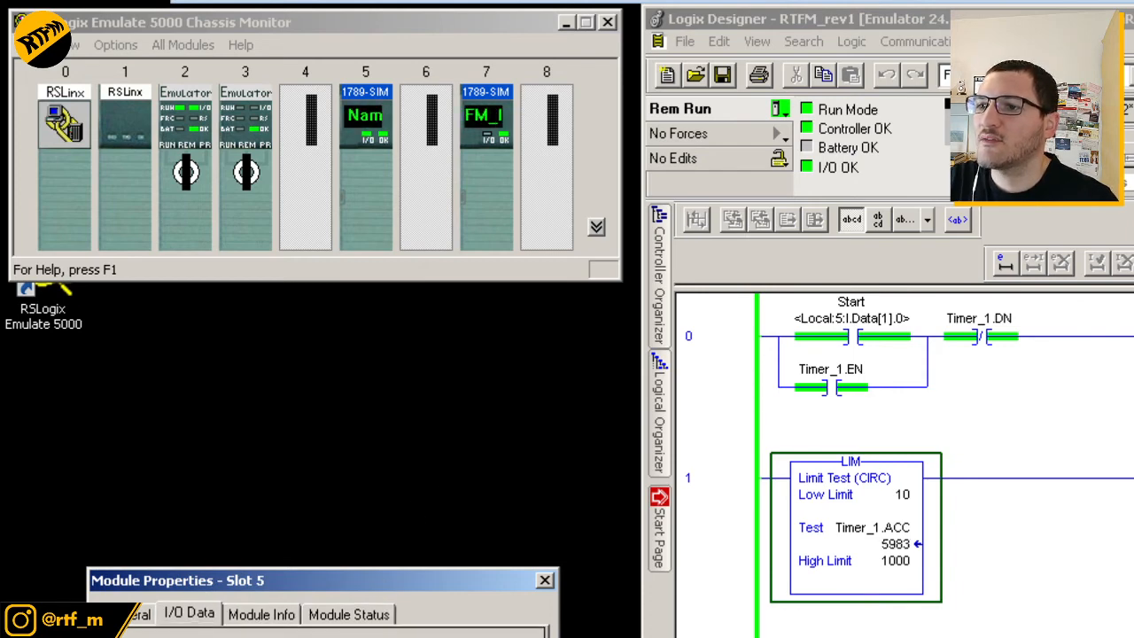
pyautogui.click(350, 620)
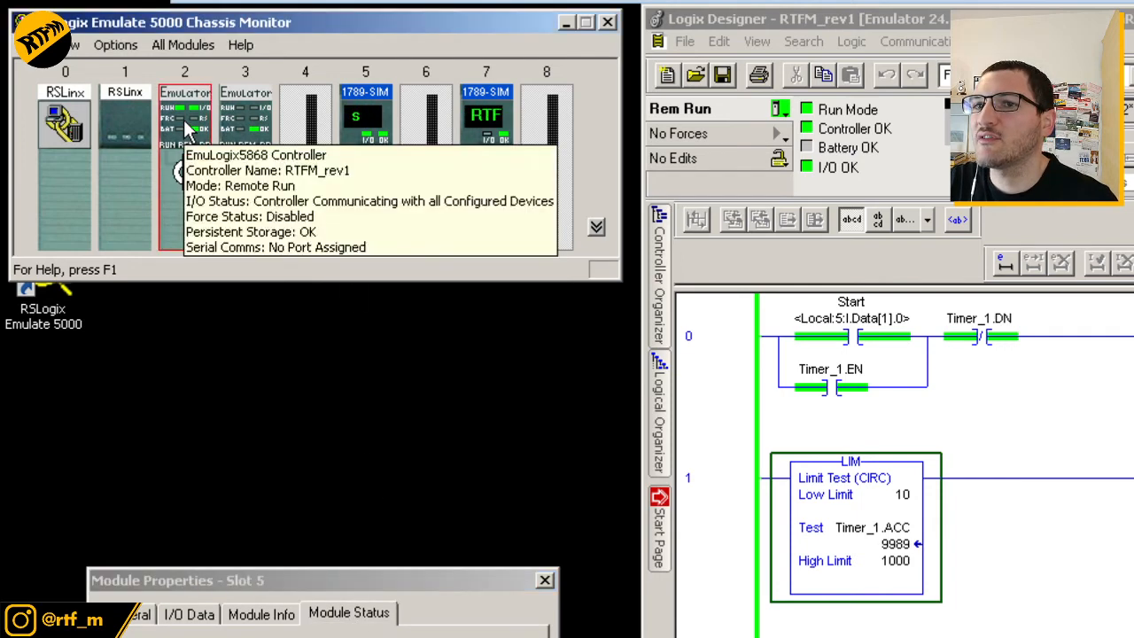
# Reopen Configure Emulation, confirm Speed of Time at 25%, and raise the slot 5 status window
pyautogui.doubleClick(184, 120)
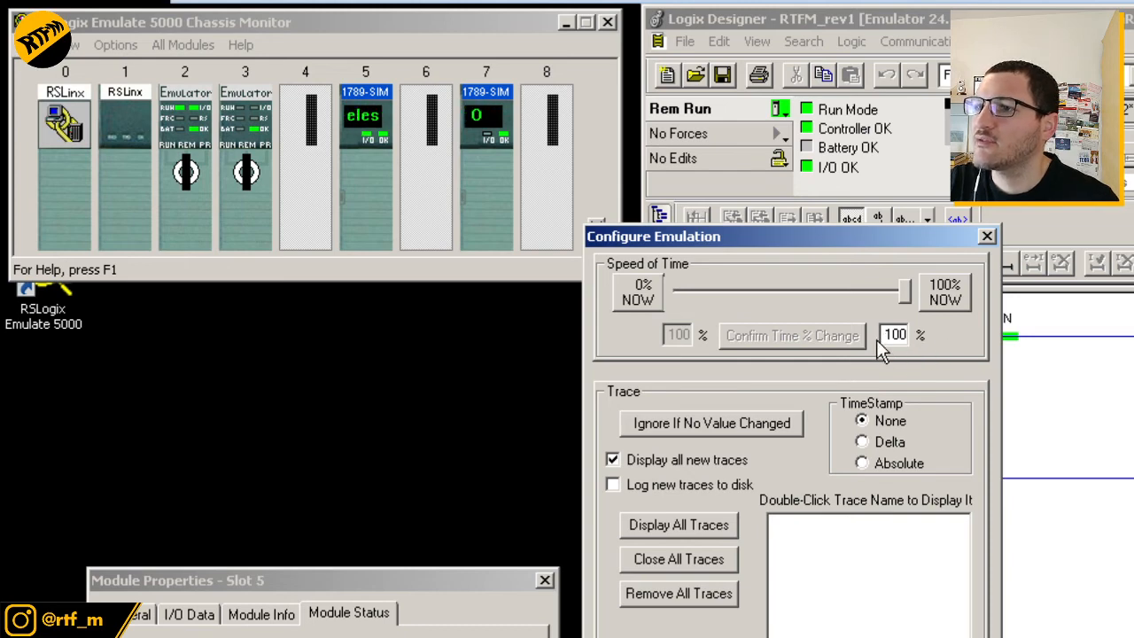
pyautogui.moveTo(884, 334); pyautogui.dragTo(957, 344)
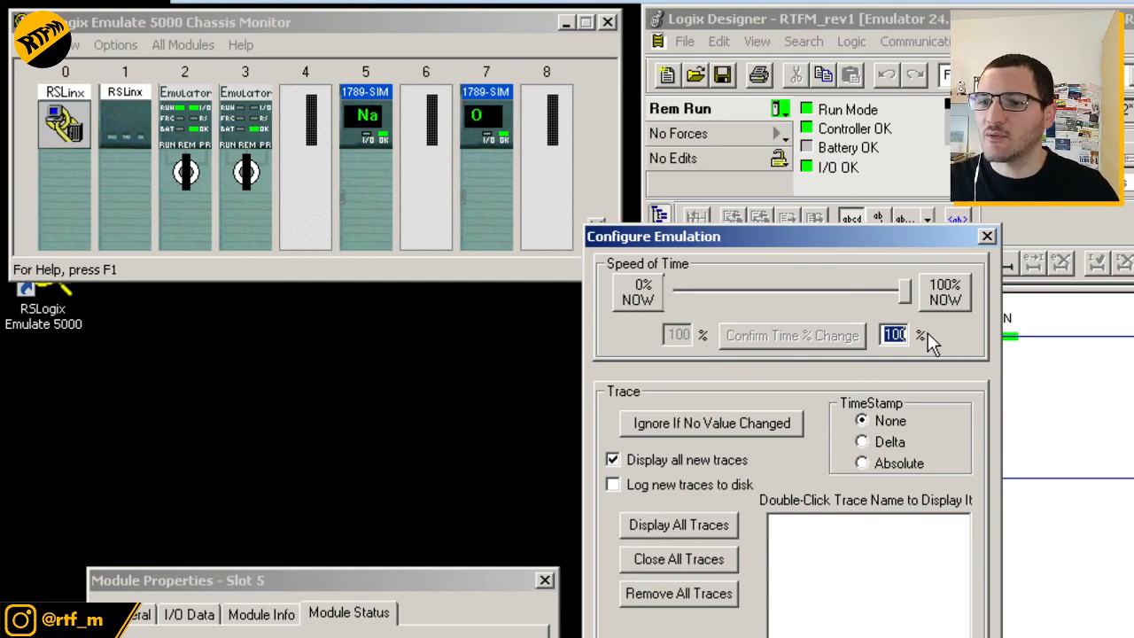
pyautogui.write('25')
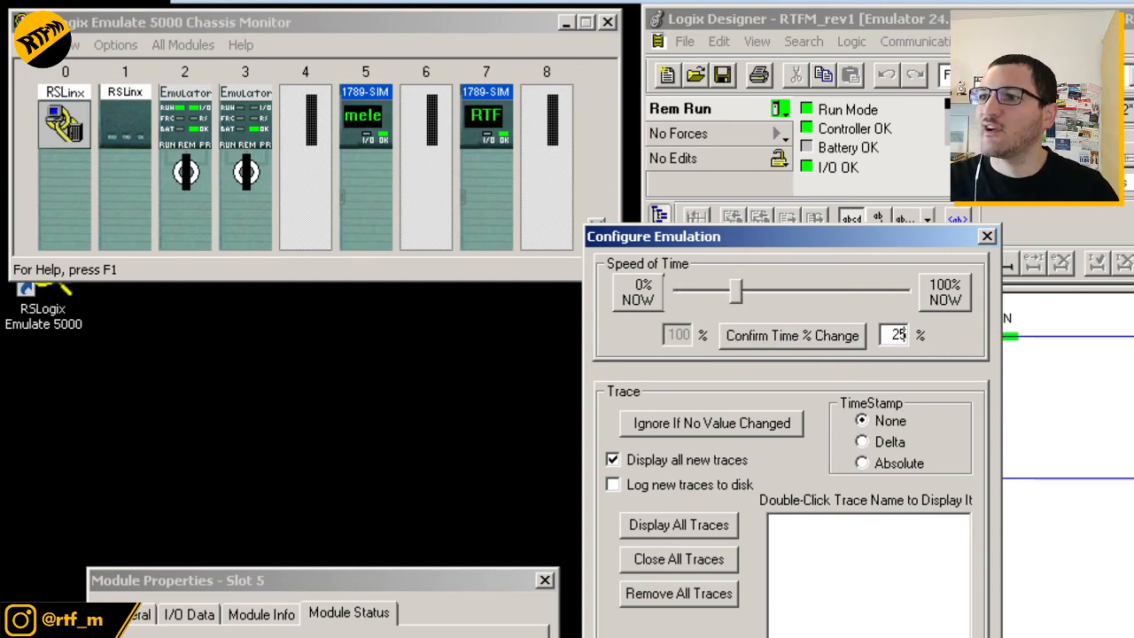
pyautogui.click(799, 333)
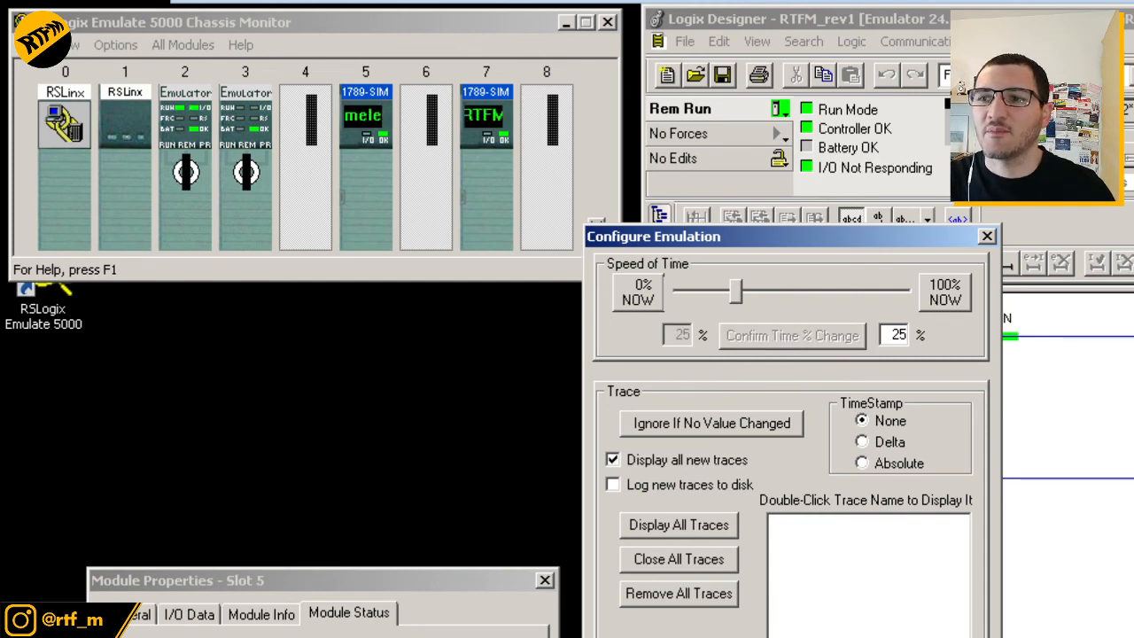
pyautogui.click(427, 578)
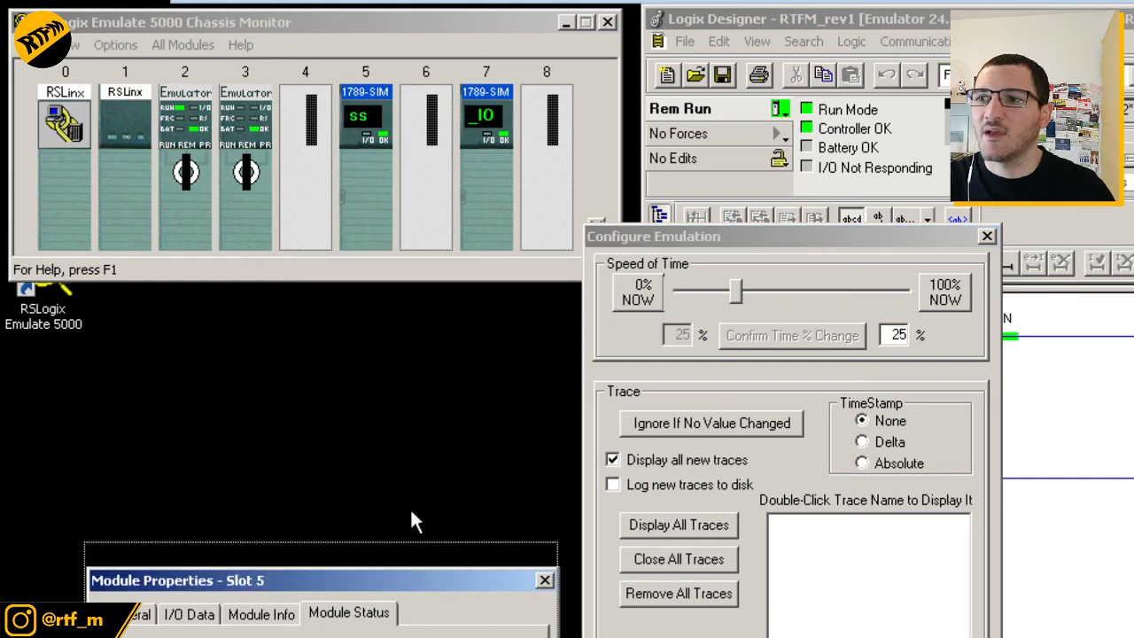
pyautogui.moveTo(413, 579); pyautogui.dragTo(403, 401)
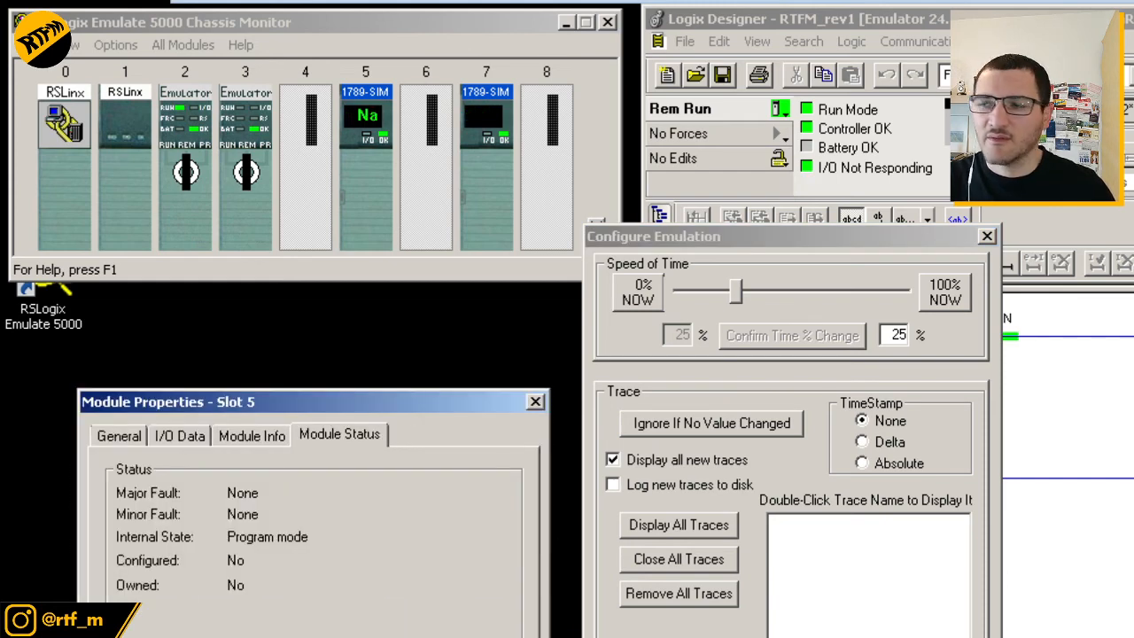
# Restore the emulation speed of time to 100% in Configure Emulation
pyautogui.click(921, 344)
pyautogui.press('Tab')
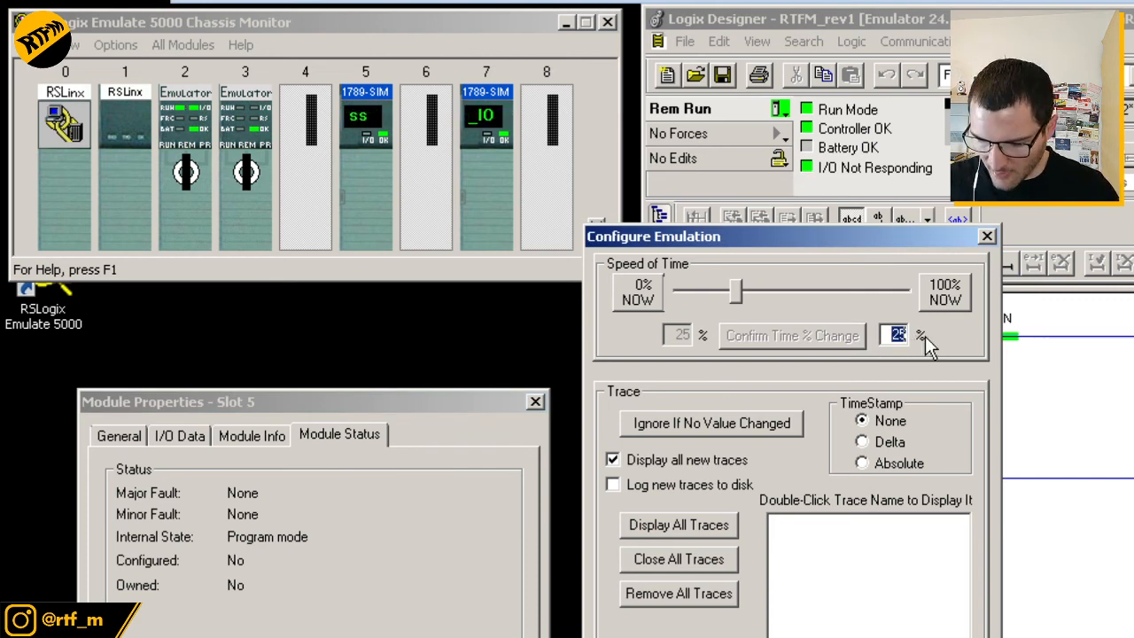
pyautogui.write('100')
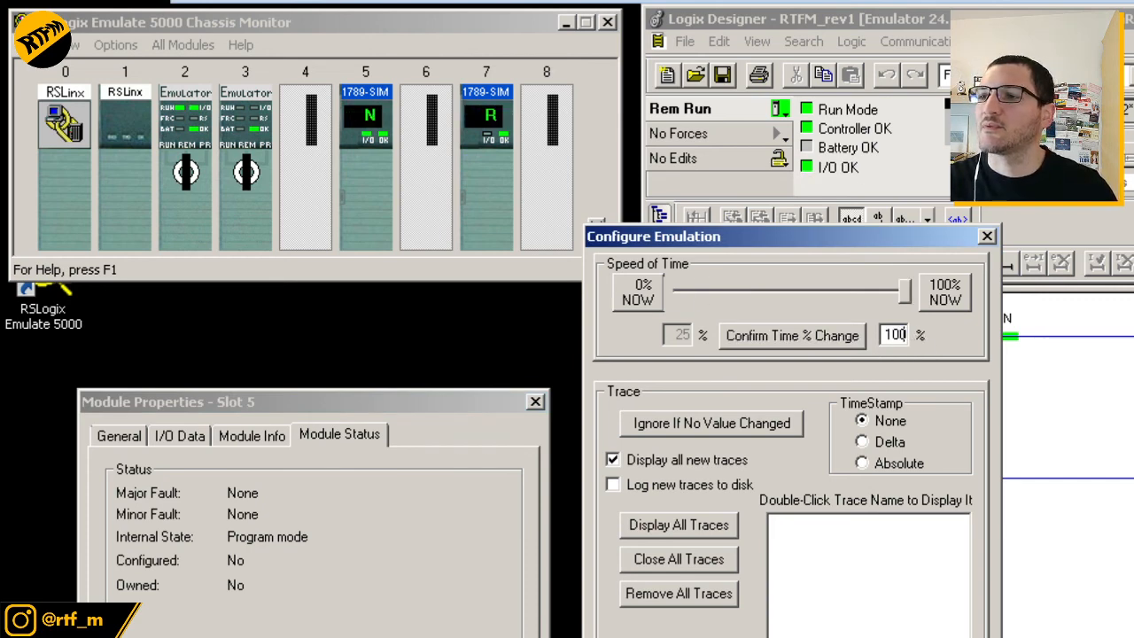
pyautogui.click(825, 339)
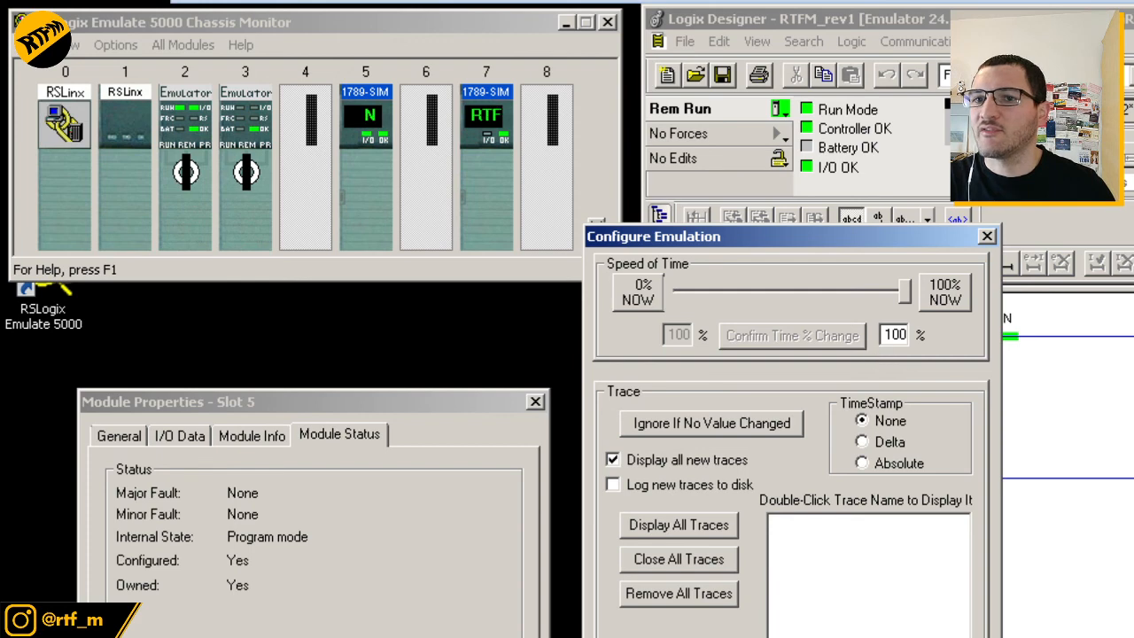
# Set the speed of time back to 25%, then close Configure Emulation and the Slot 5 properties
pyautogui.doubleClick(893, 336)
pyautogui.write('25')
pyautogui.click(815, 337)
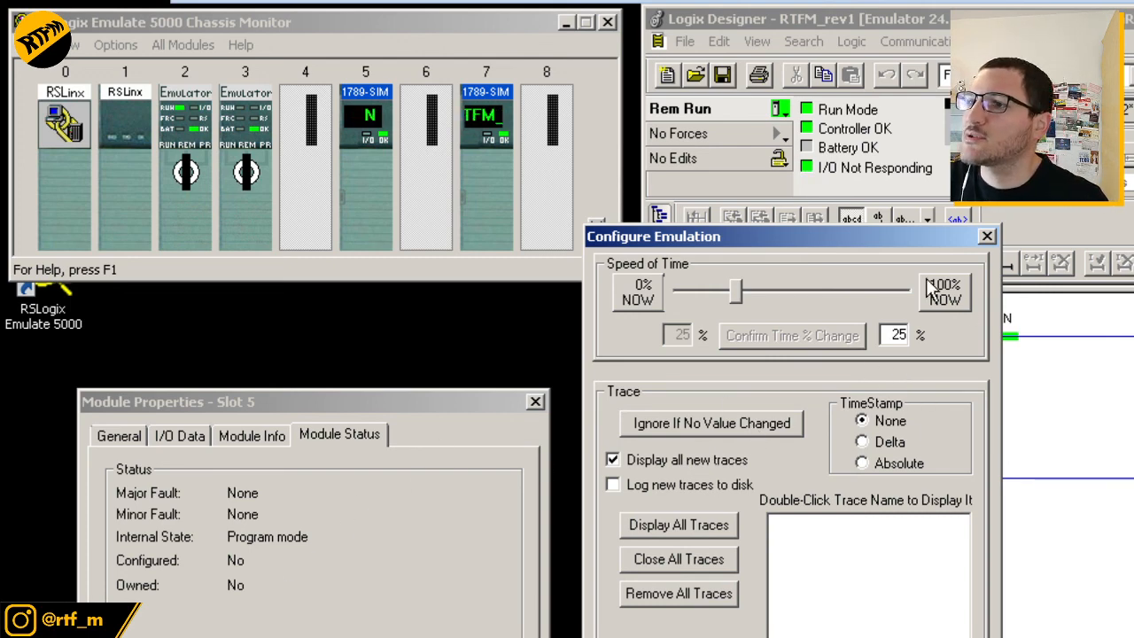
pyautogui.click(985, 236)
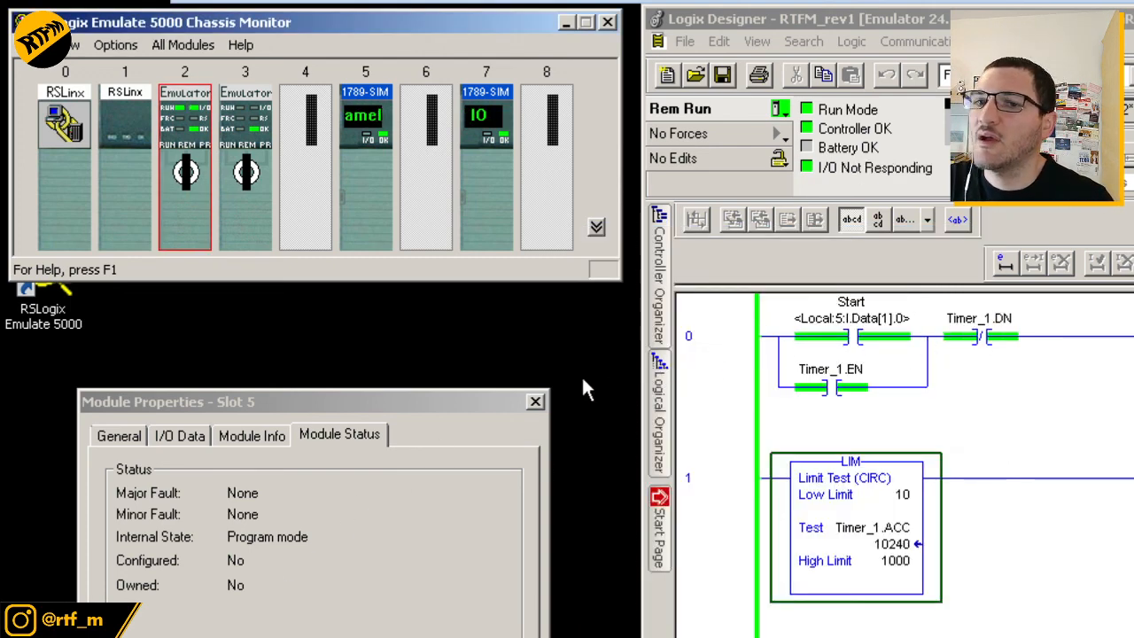
pyautogui.click(532, 403)
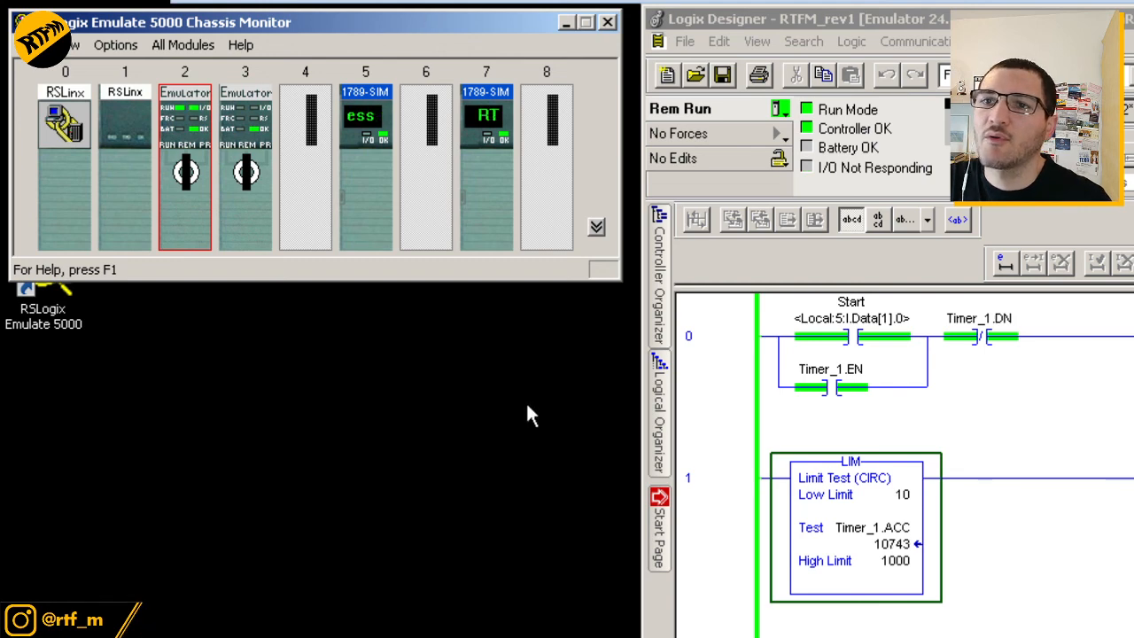